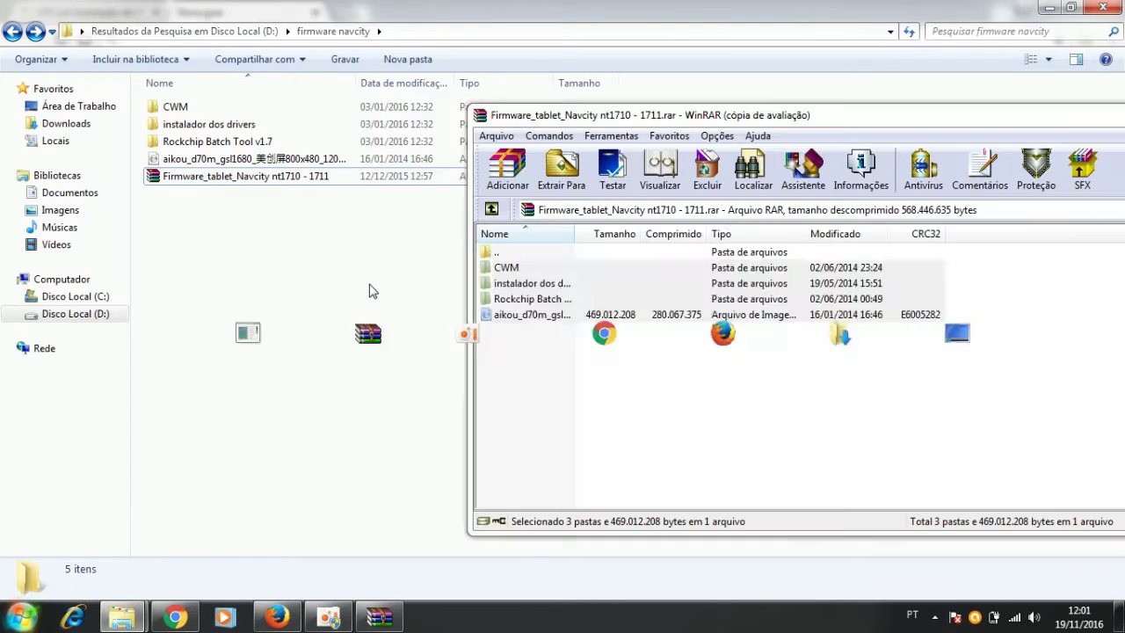
# Compare the archive's contents with the extracted items in the firmware navcity folder, and close the archive
pyautogui.hotkey('ctrl', 'a')
pyautogui.moveTo(811, 118); pyautogui.dragTo(621, 173)
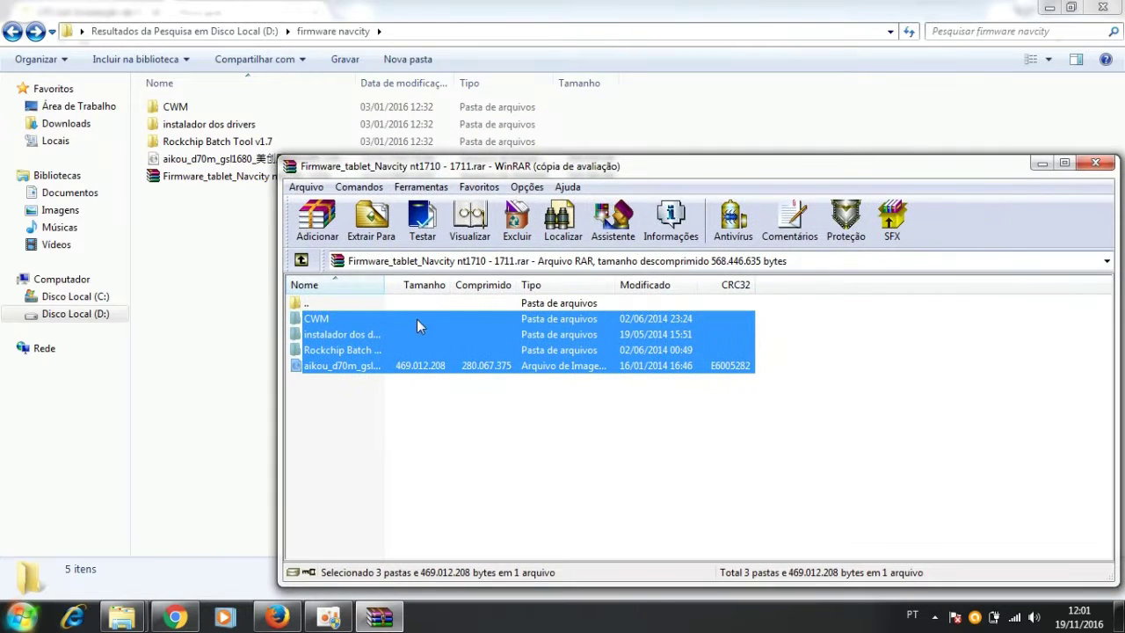
pyautogui.click(220, 159)
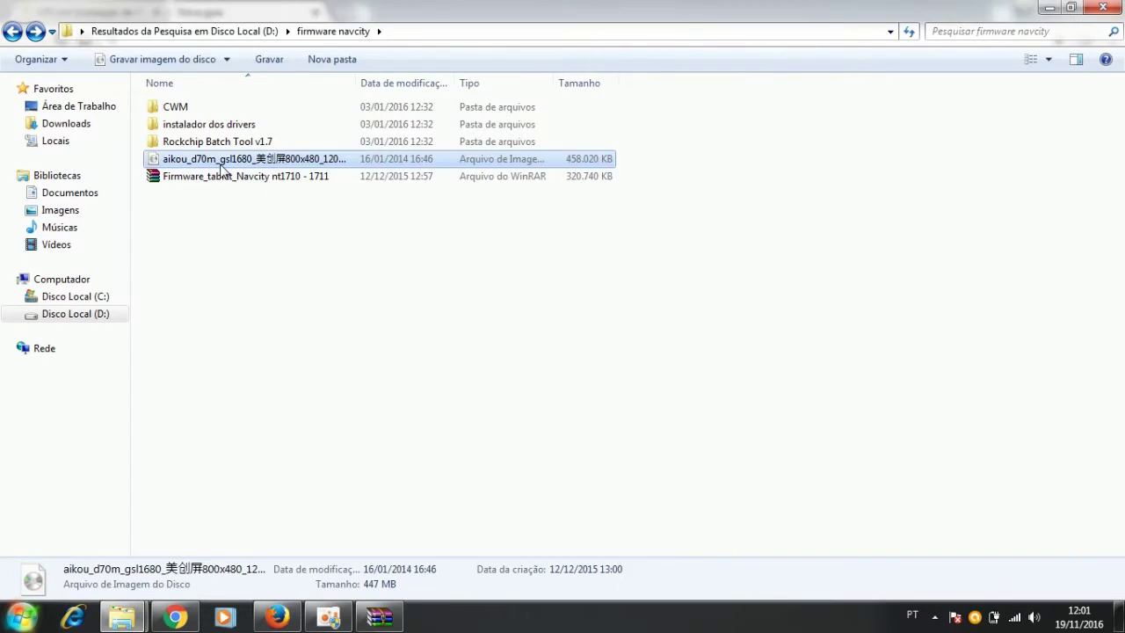
pyautogui.keyDown('shift'); pyautogui.click(218, 118); pyautogui.keyUp('shift')
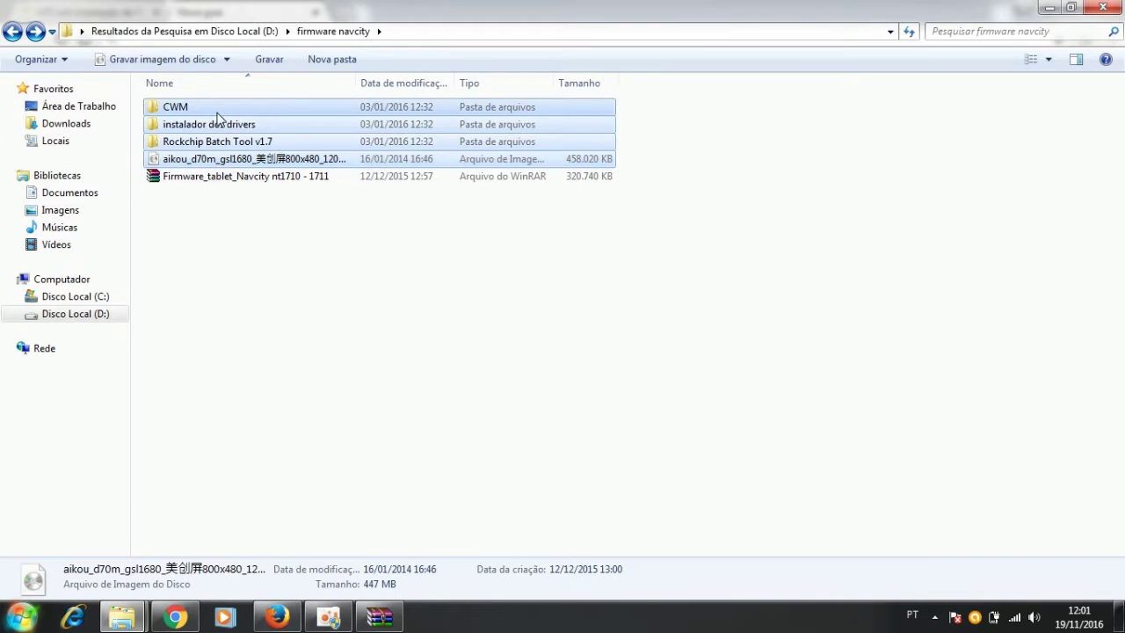
pyautogui.click(380, 617)
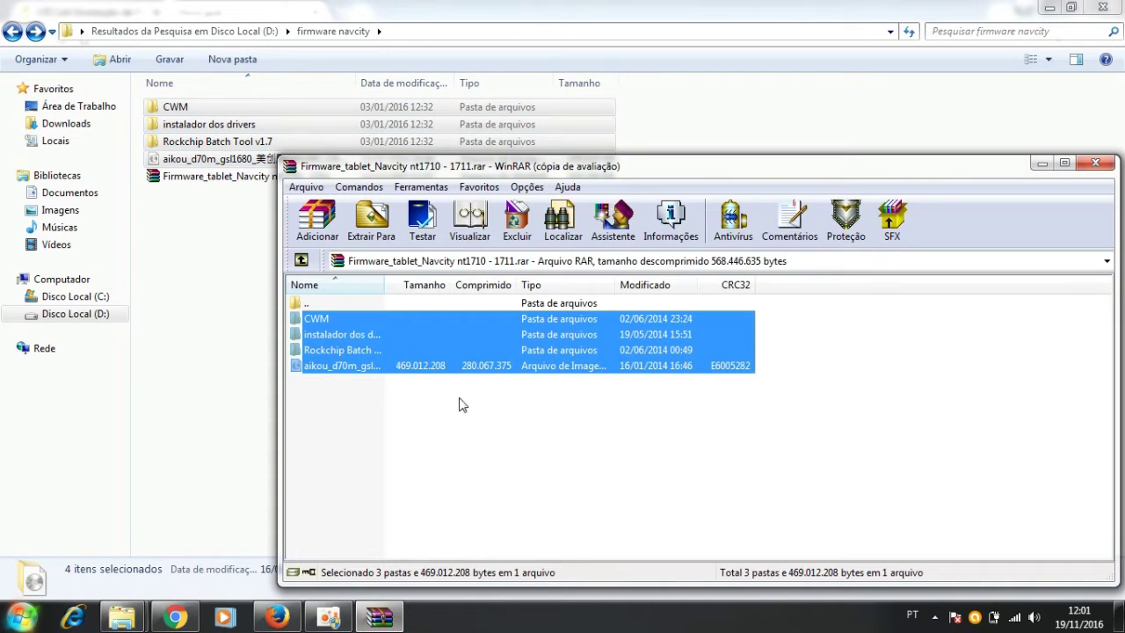
pyautogui.click(1097, 163)
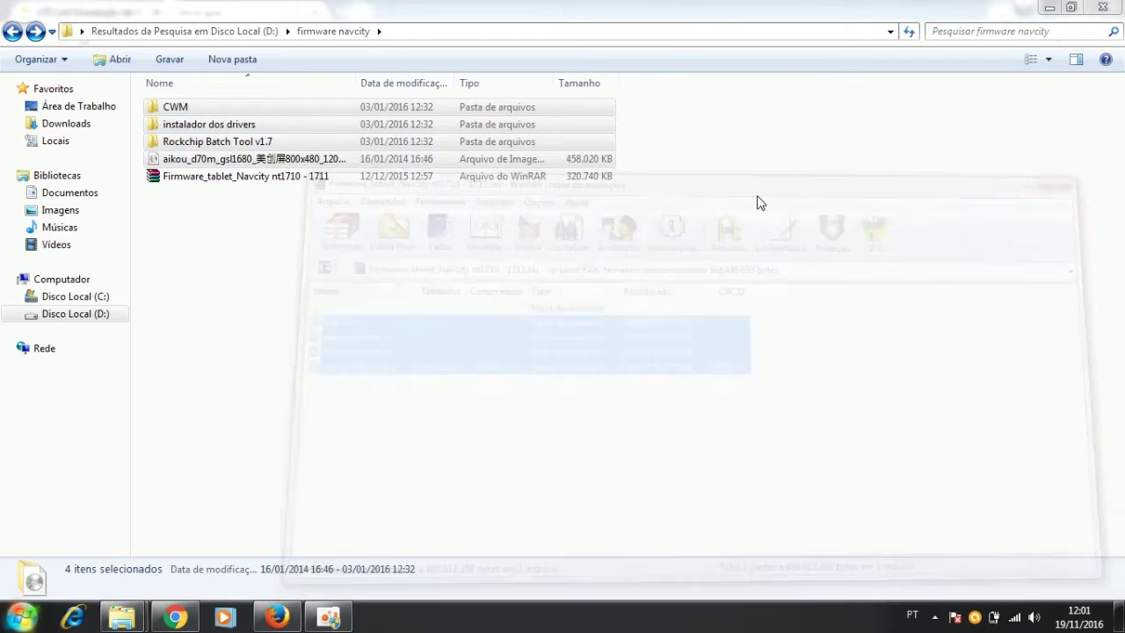
pyautogui.click(208, 188)
# Open the instalador dos drivers folder and run DriverInstall as administrator
pyautogui.click(185, 129)
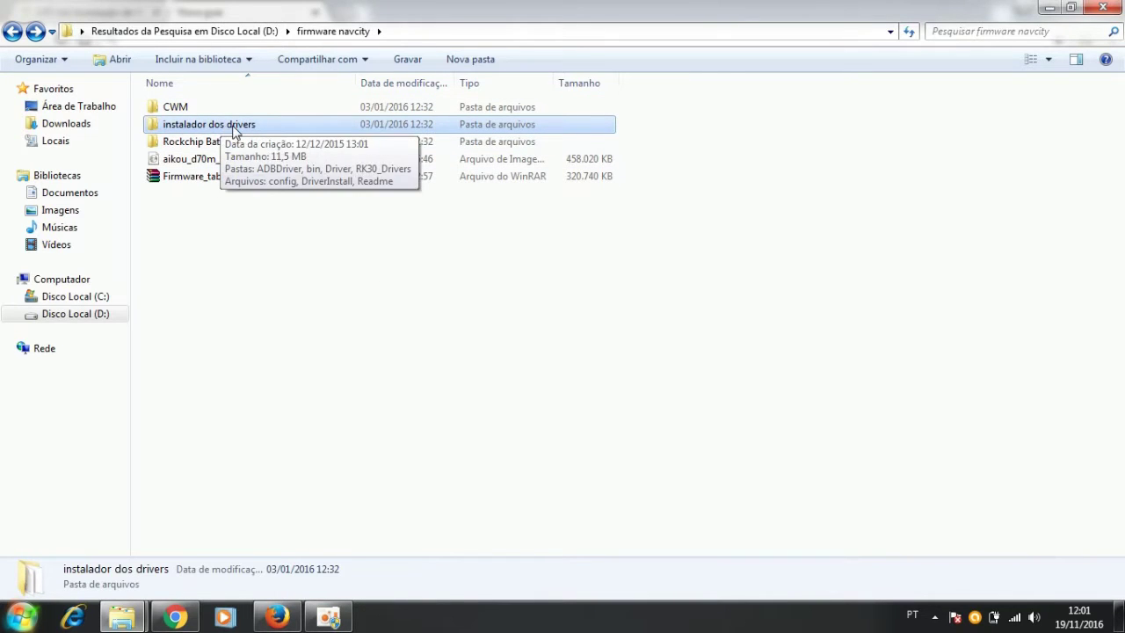
pyautogui.rightClick(235, 130)
pyautogui.click(261, 138)
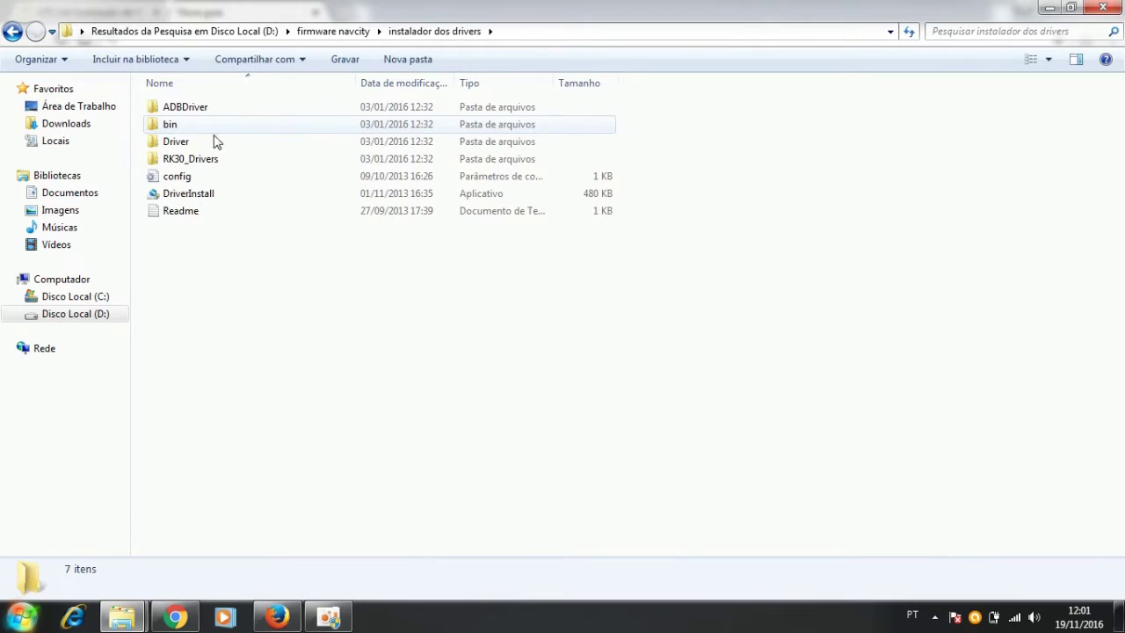
pyautogui.click(197, 195)
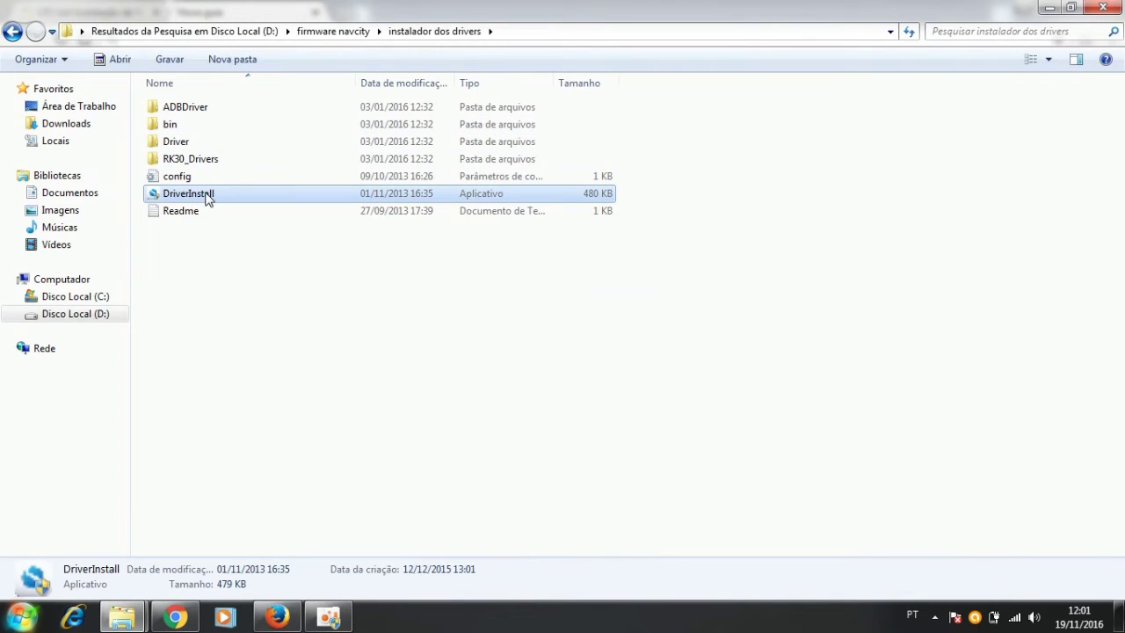
pyautogui.rightClick(208, 198)
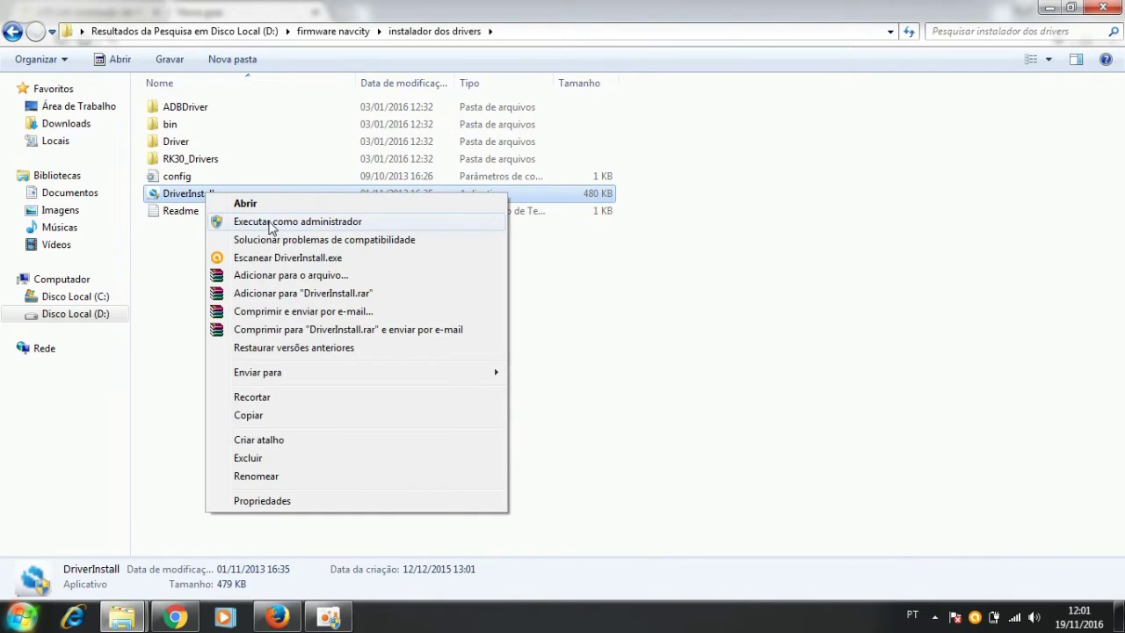
pyautogui.click(268, 224)
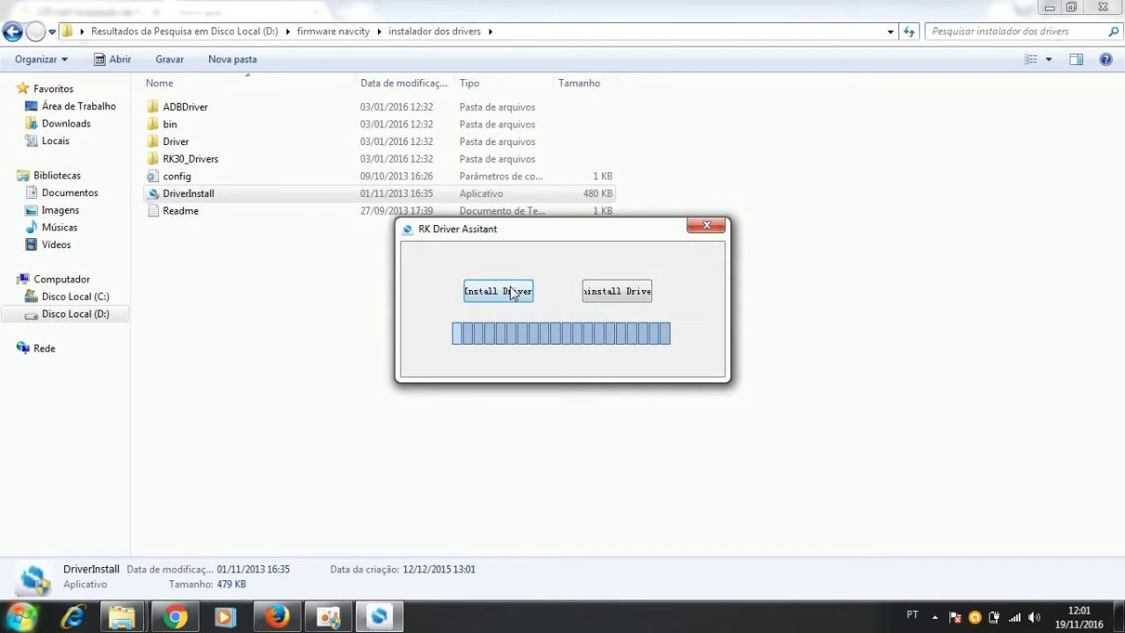
# Install the Rockchip drivers, allowing the Fuzhou Rockchip and Google, Inc. SAMSUNG Android Phone device software
pyautogui.click(498, 292)
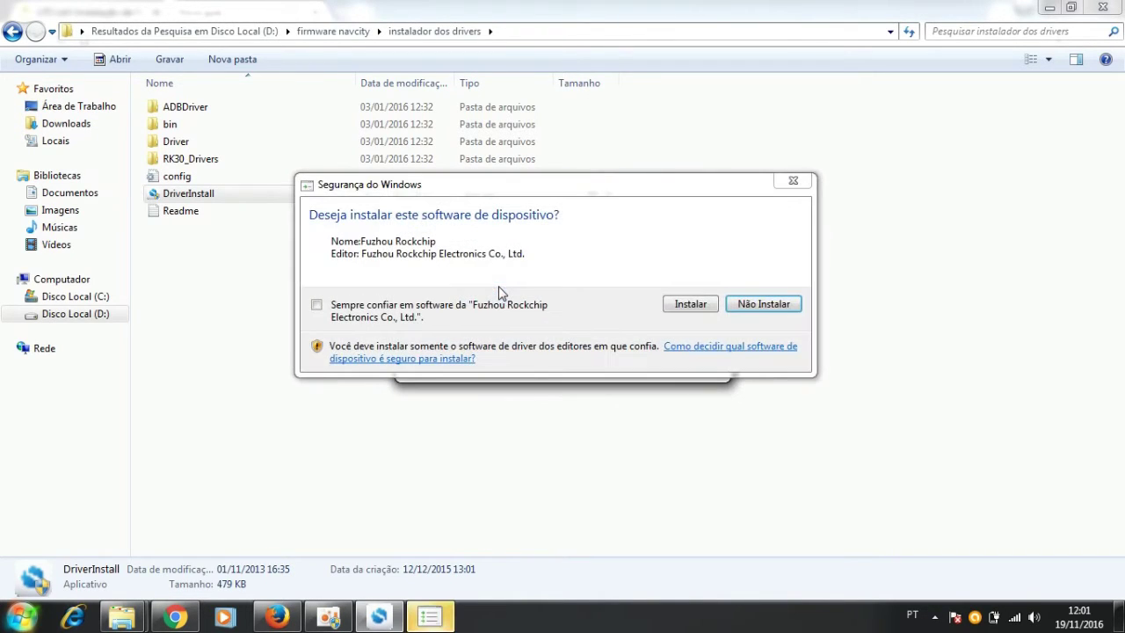
pyautogui.click(700, 305)
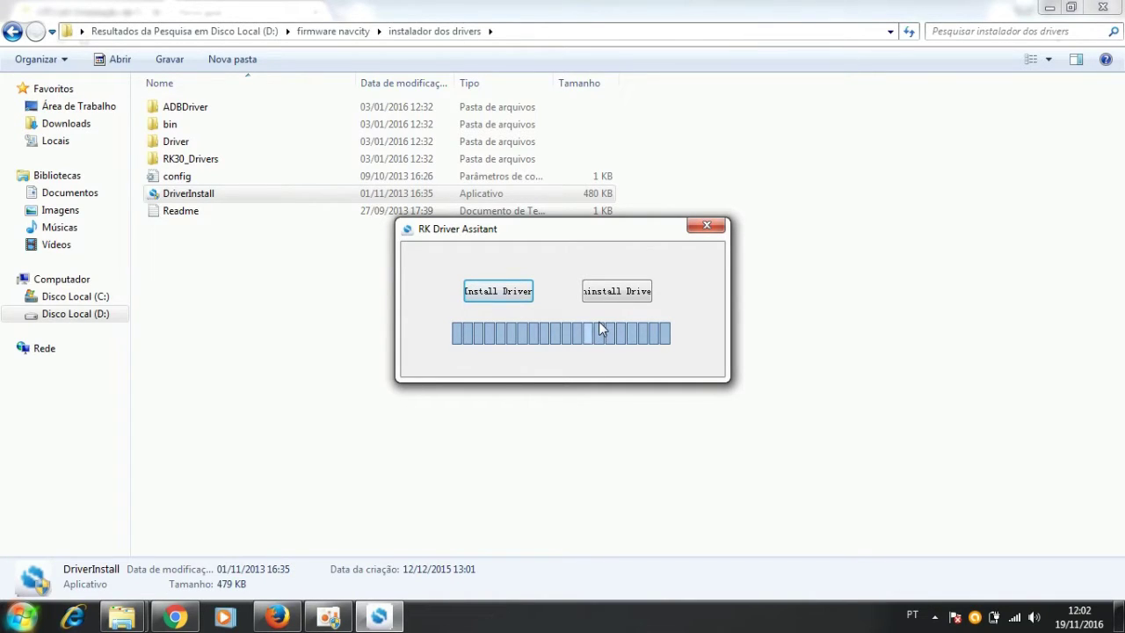
pyautogui.click(329, 616)
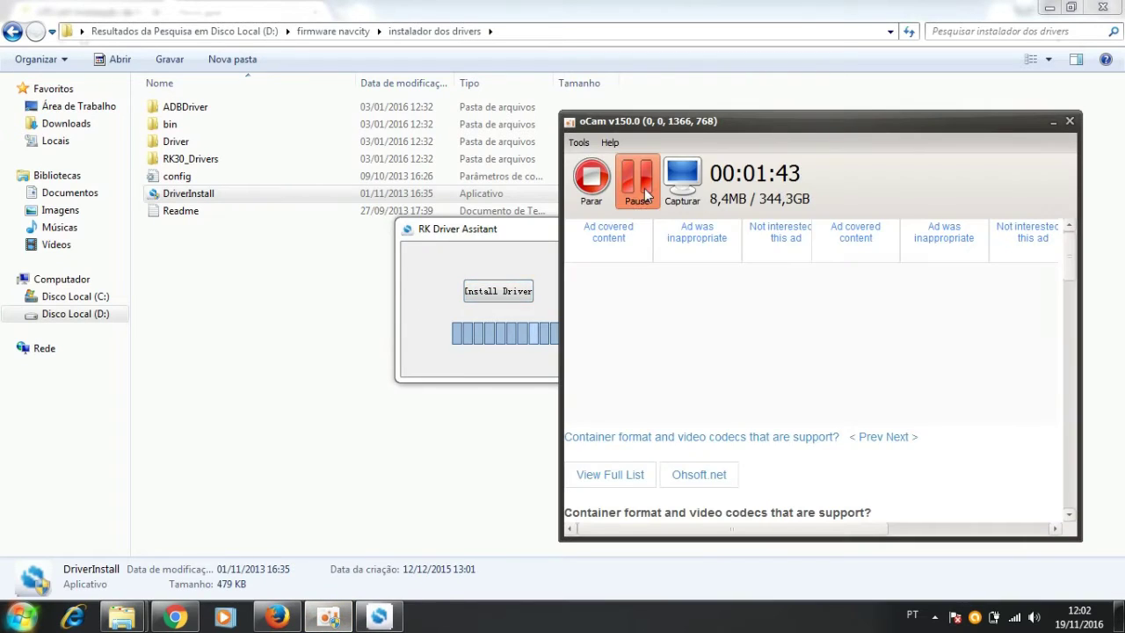
pyautogui.click(1053, 120)
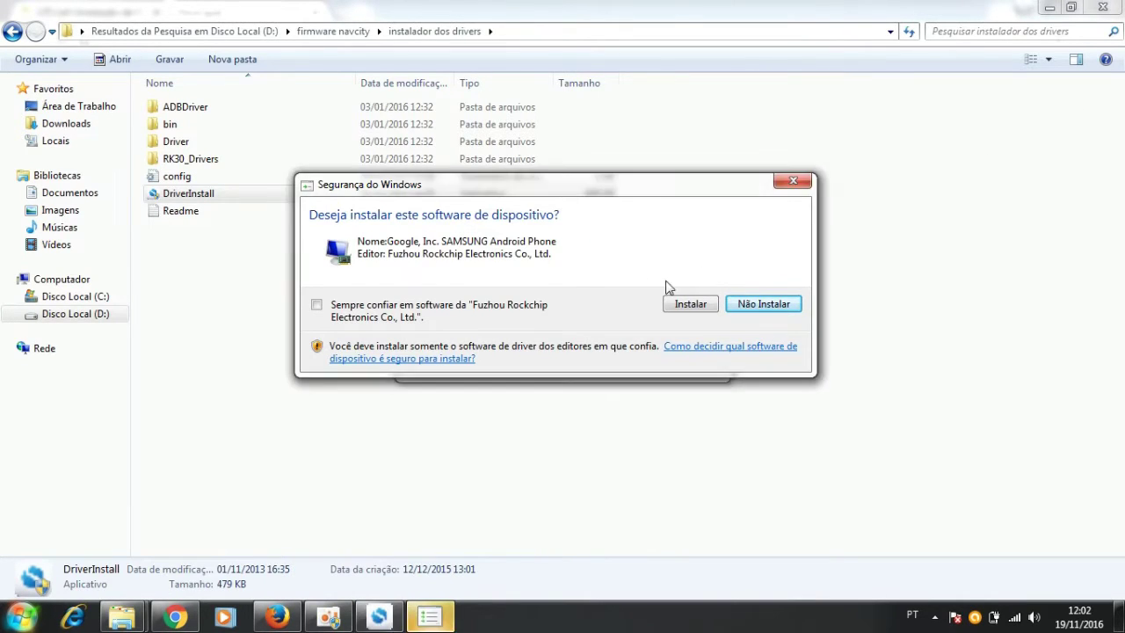
pyautogui.click(688, 304)
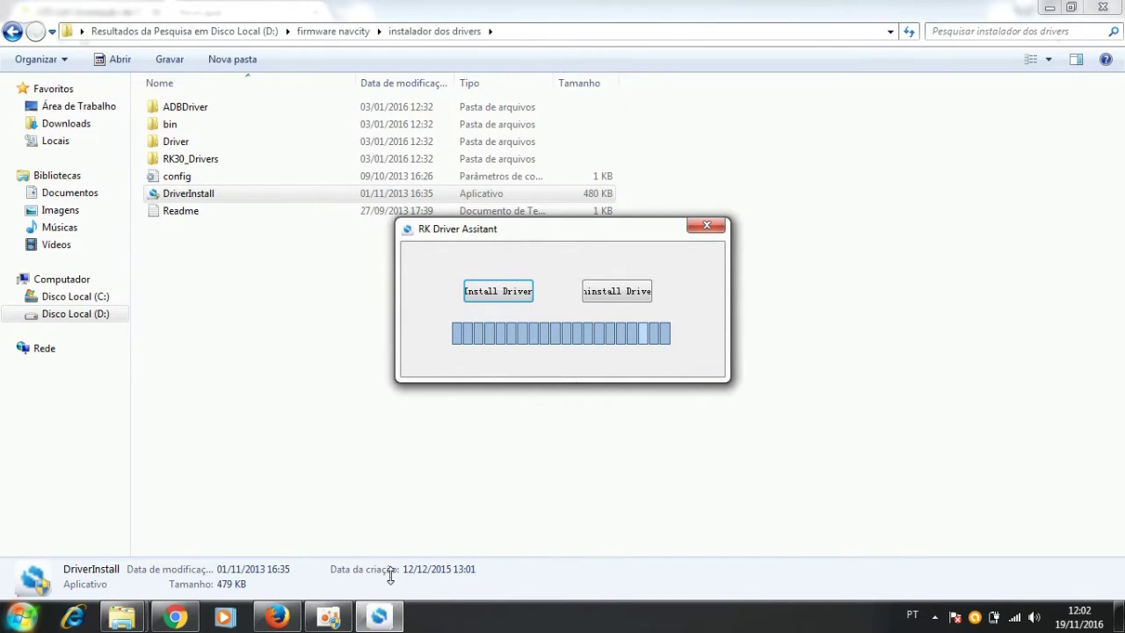
pyautogui.click(328, 615)
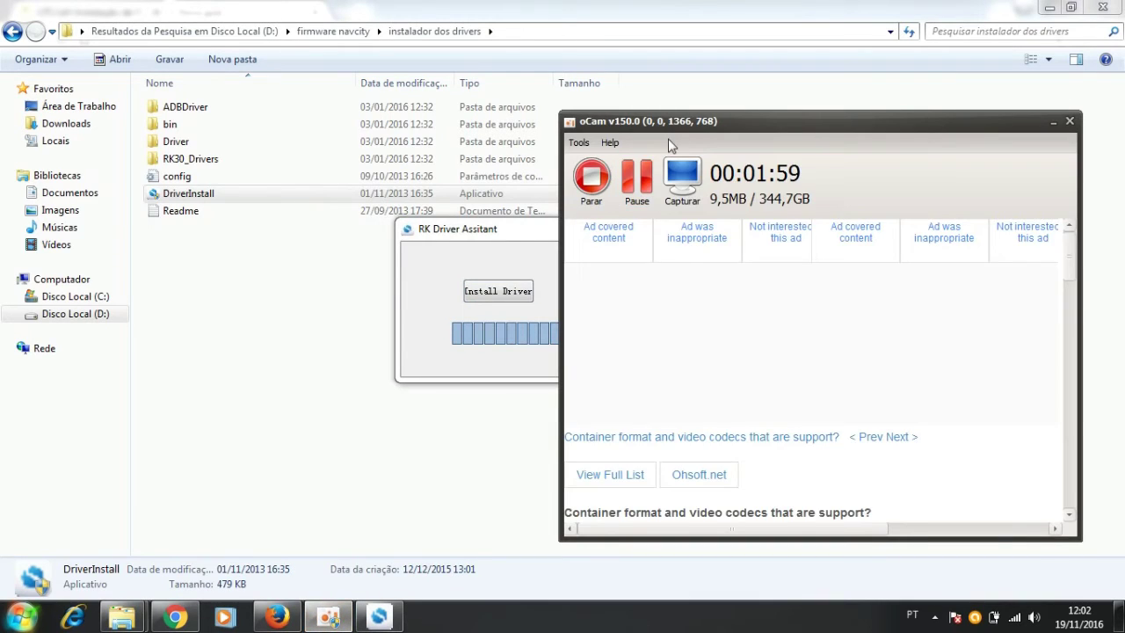
pyautogui.moveTo(713, 114); pyautogui.dragTo(849, 145)
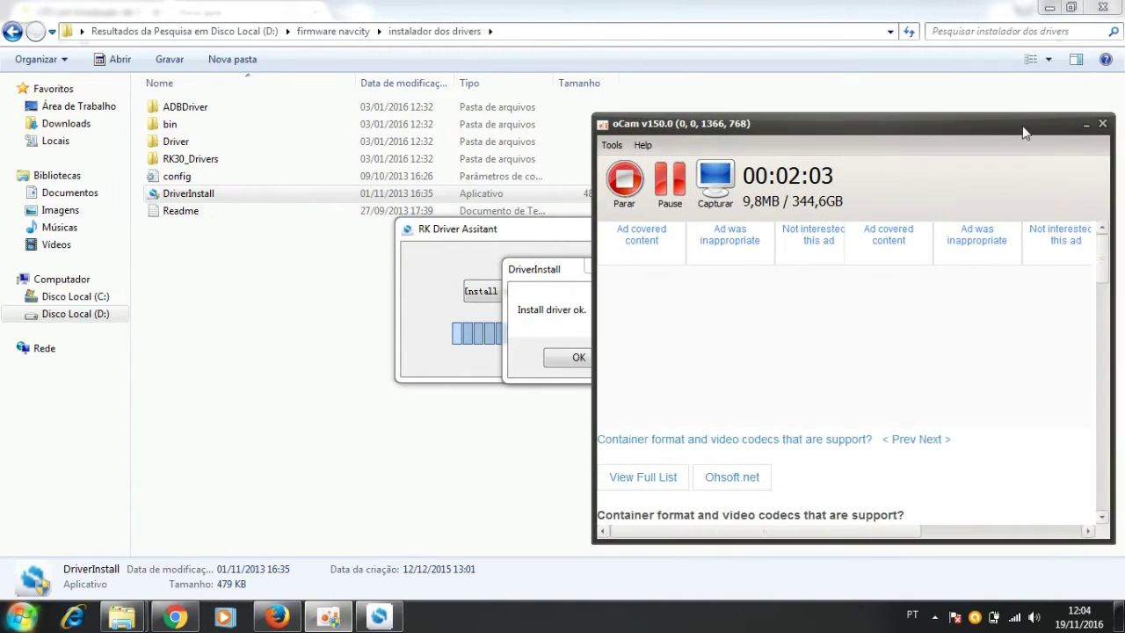
pyautogui.click(1084, 124)
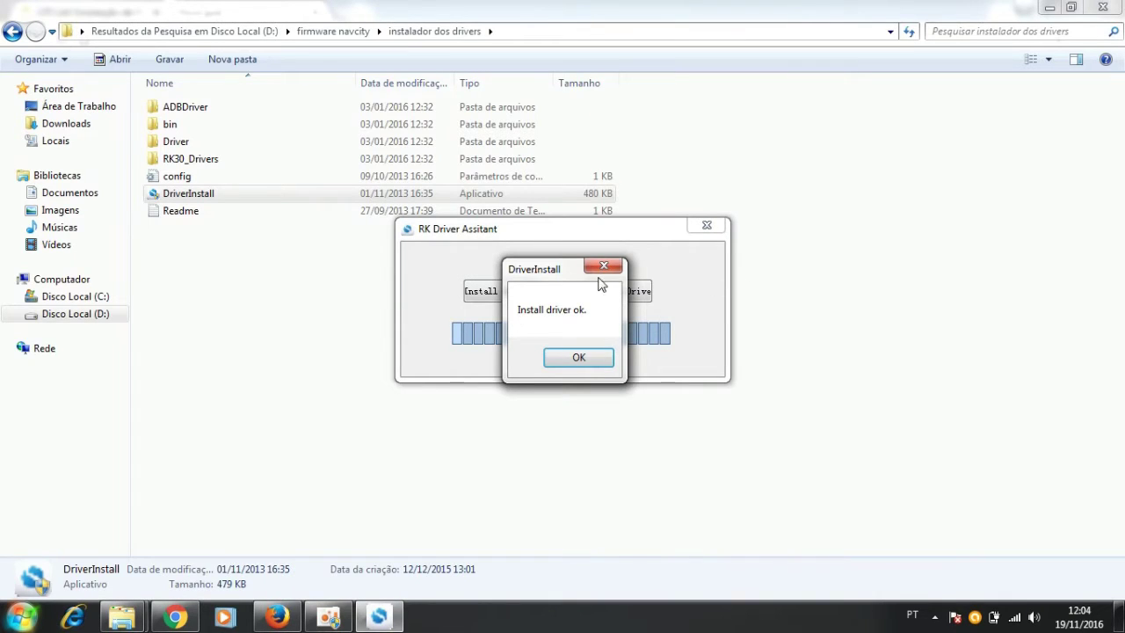
# Close the finished driver installer and choose reinstallation with the recommended settings in the program compatibility assistant
pyautogui.click(575, 358)
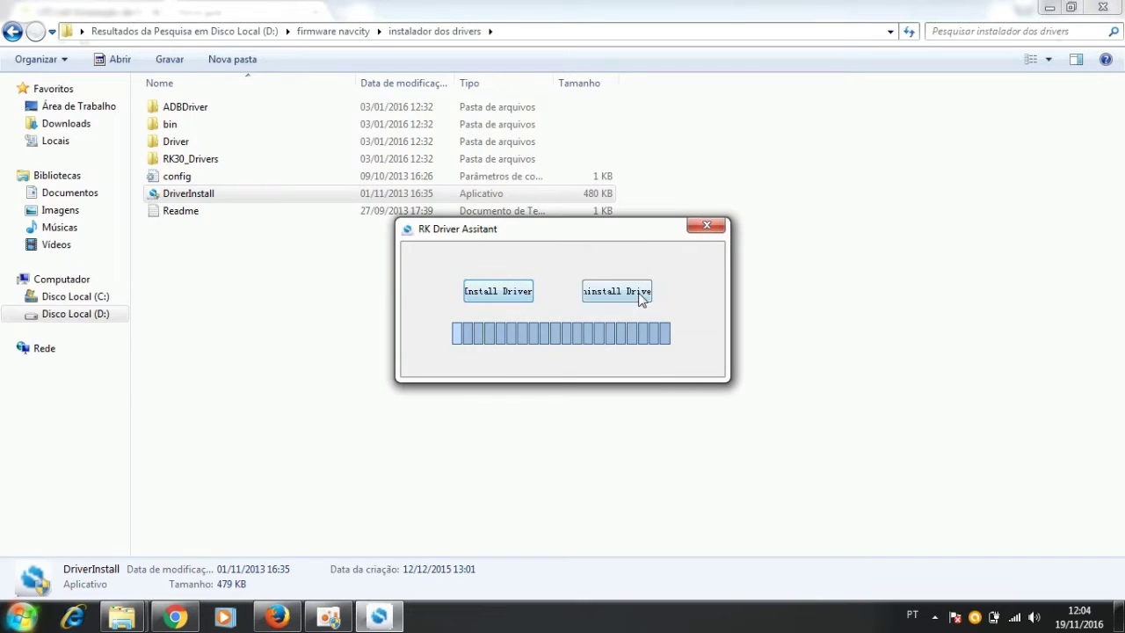
pyautogui.click(702, 230)
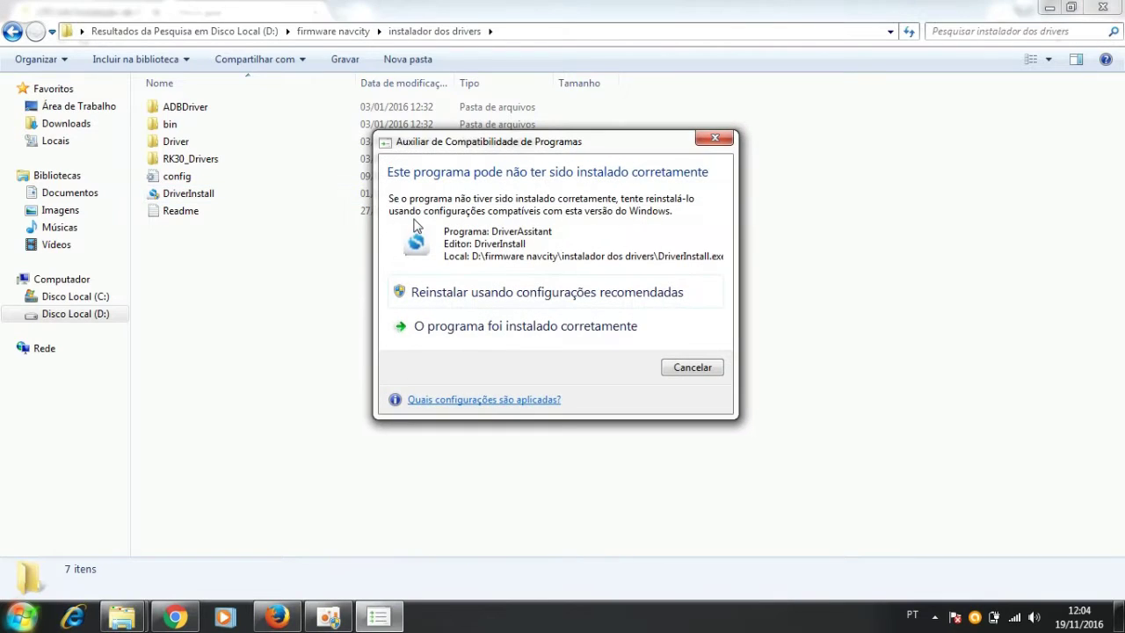
pyautogui.click(520, 292)
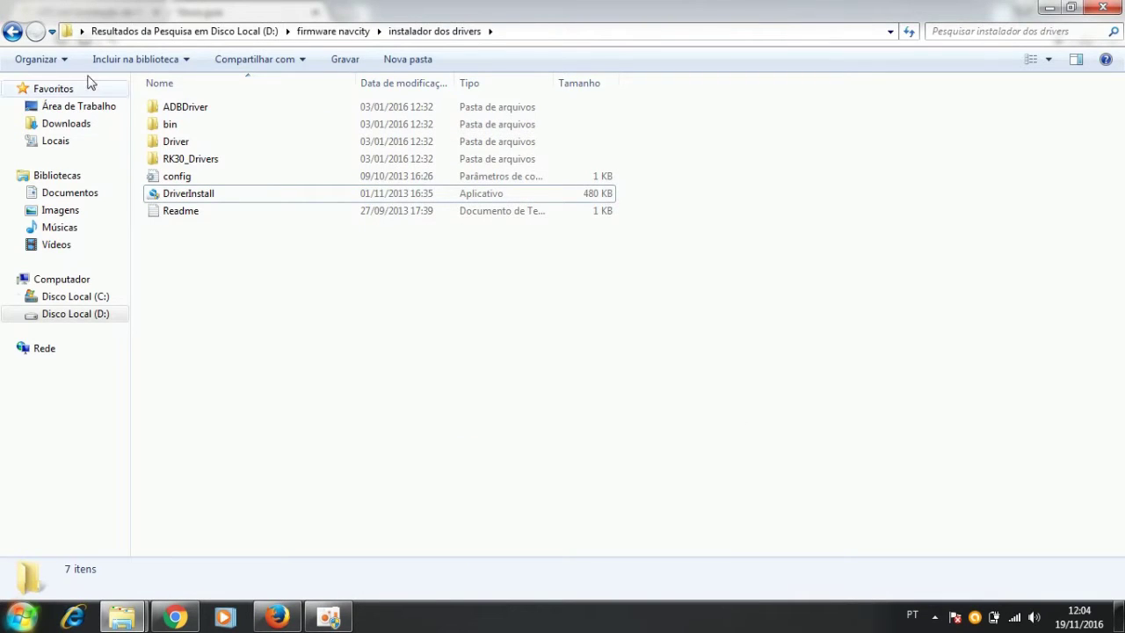
# Return to the firmware navcity folder and select the Rockchip Batch Tool v1.7 folder together with the aikou_d70m_gsl1680 image file
pyautogui.click(13, 32)
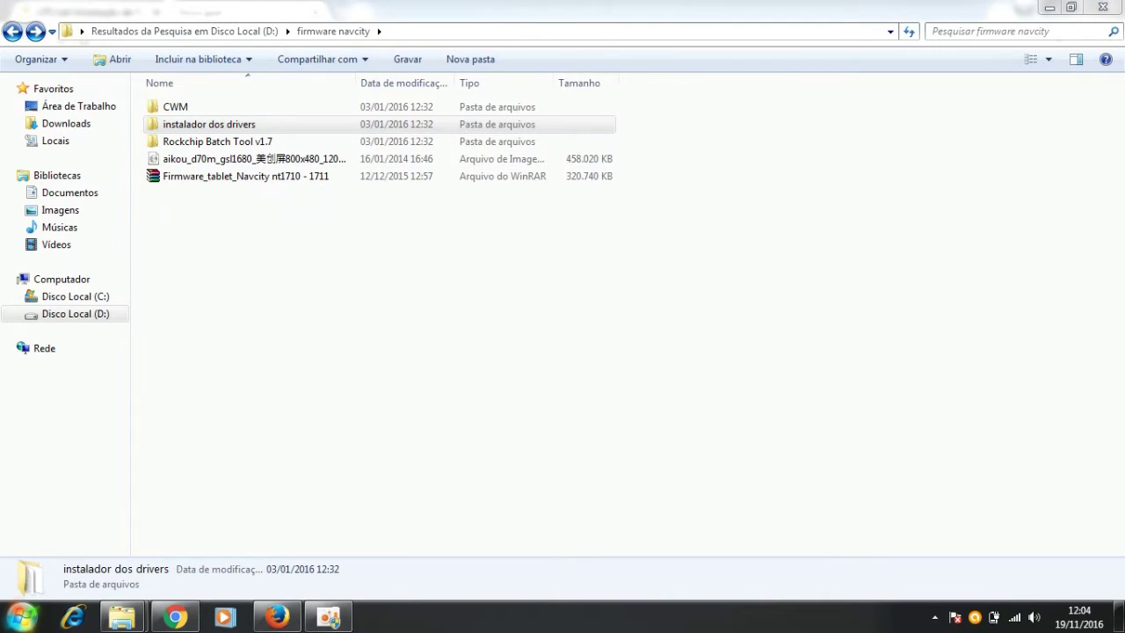
pyautogui.click(316, 285)
pyautogui.click(227, 132)
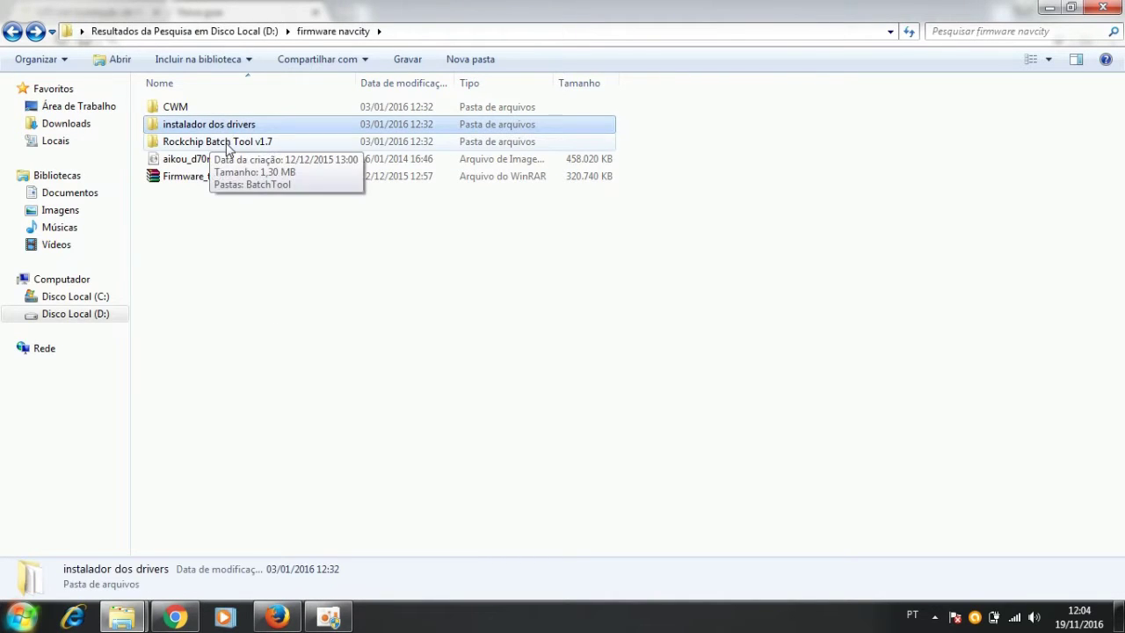
pyautogui.click(267, 147)
pyautogui.click(263, 159)
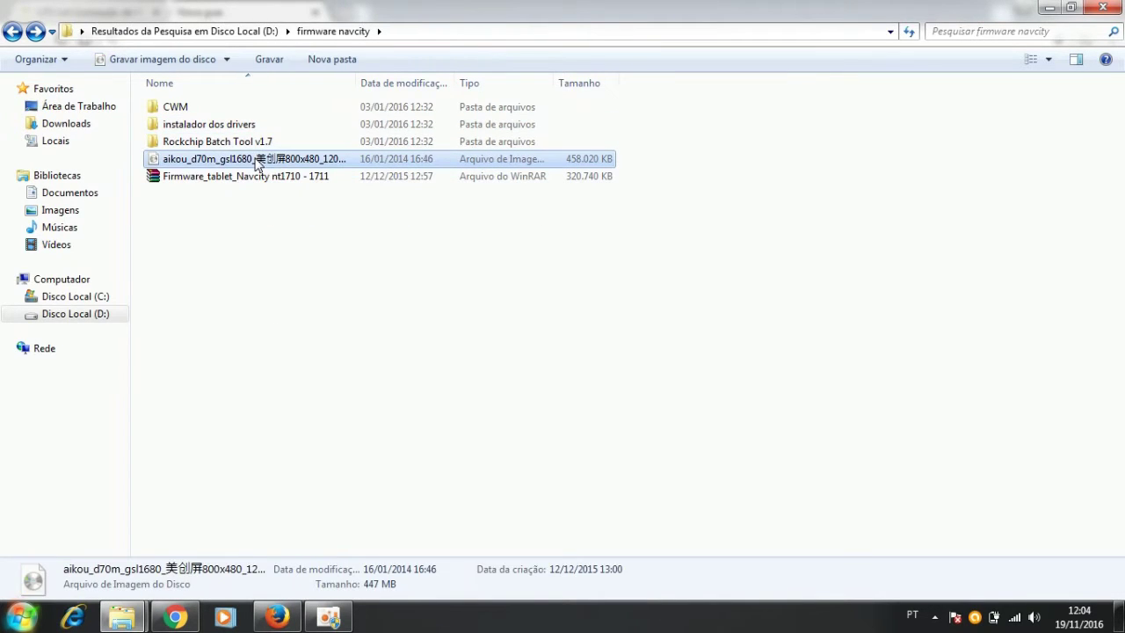
pyautogui.keyDown('ctrl'); pyautogui.click(248, 144); pyautogui.keyUp('ctrl')
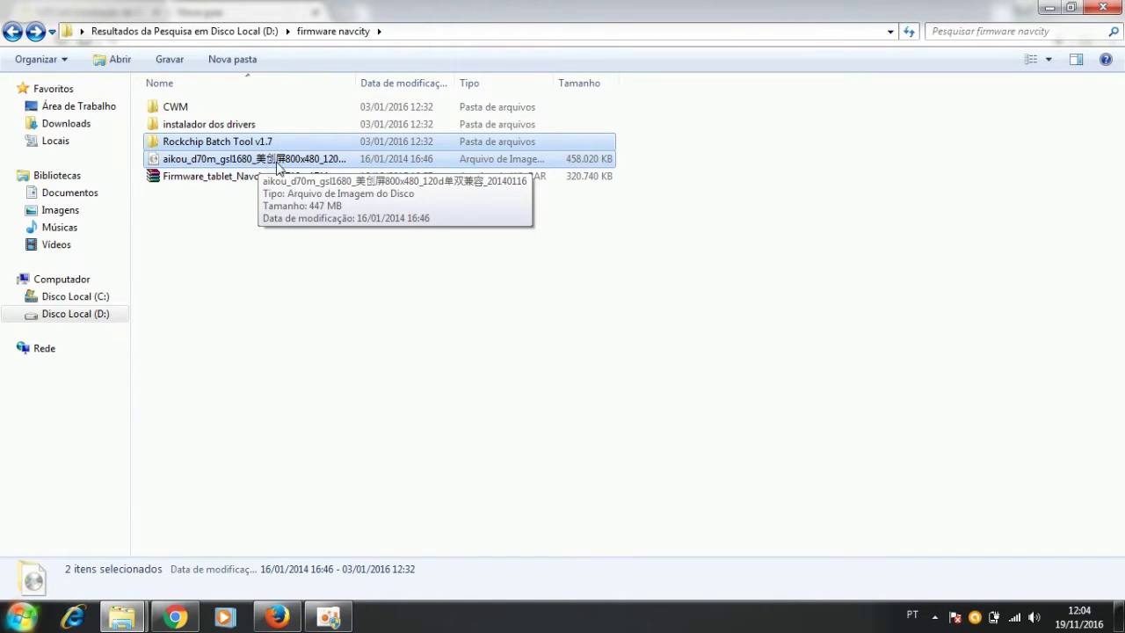
# Open the BatchTool folder inside Rockchip Batch Tool v1.7
pyautogui.click(261, 147)
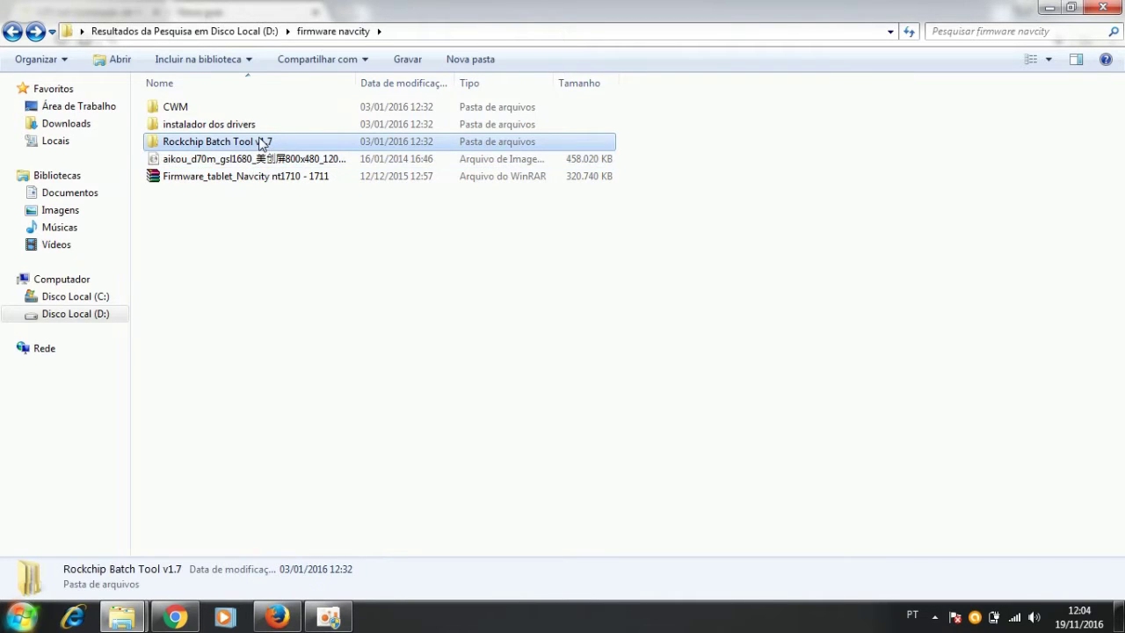
pyautogui.press('Up')
pyautogui.press('Down')
pyautogui.rightClick(254, 142)
pyautogui.click(291, 153)
pyautogui.click(231, 115)
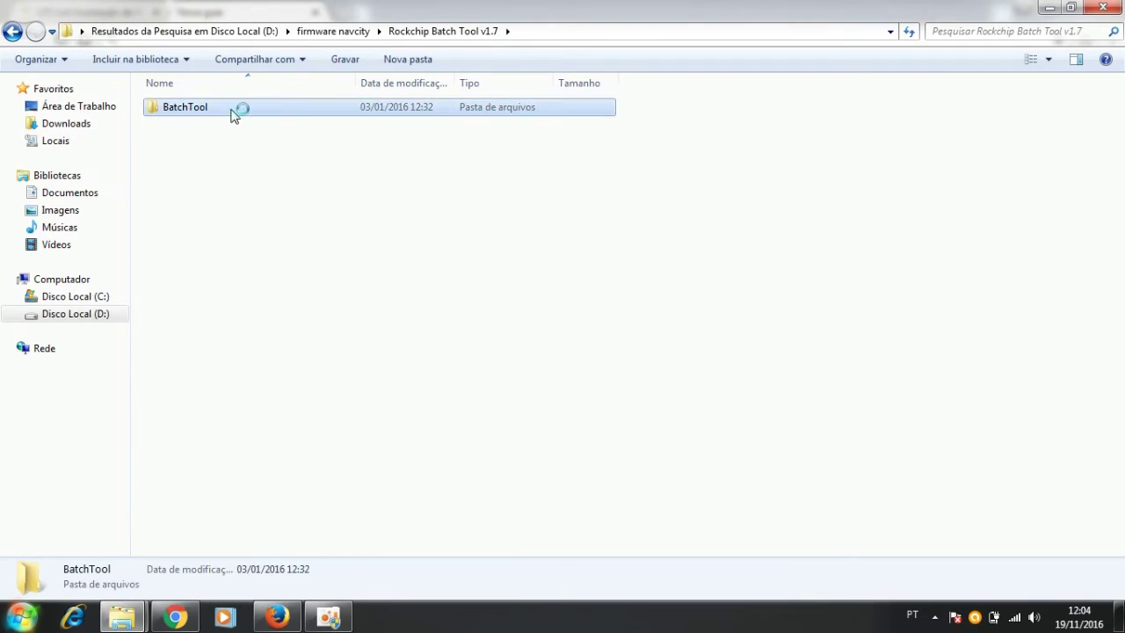
pyautogui.rightClick(231, 115)
pyautogui.click(266, 119)
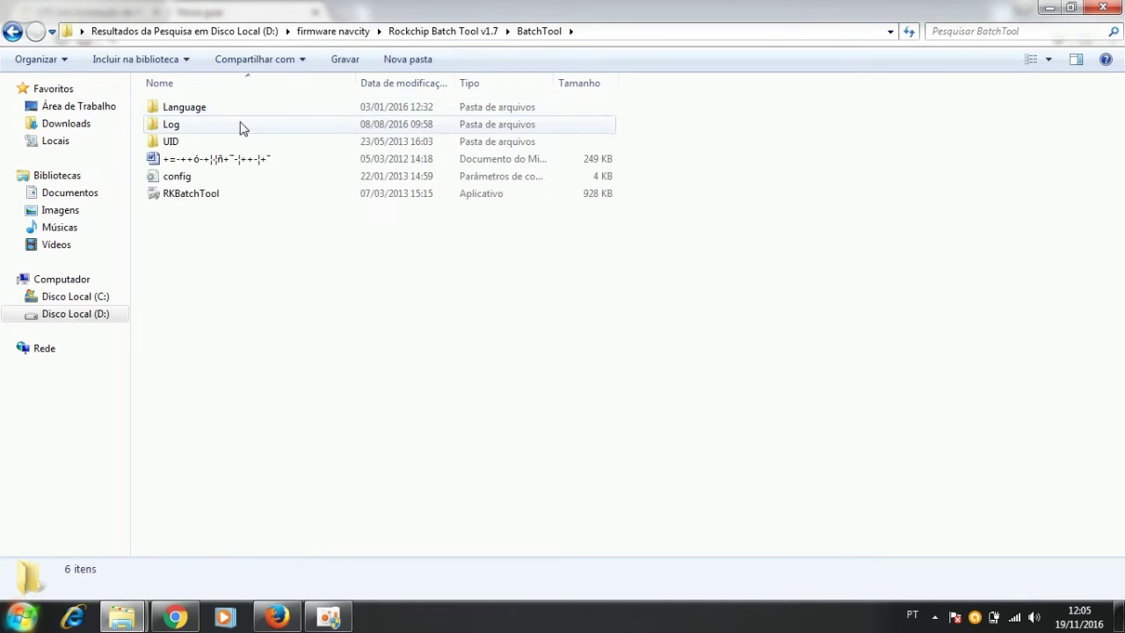
# Run RKBatchTool as administrator
pyautogui.click(209, 198)
pyautogui.rightClick(204, 200)
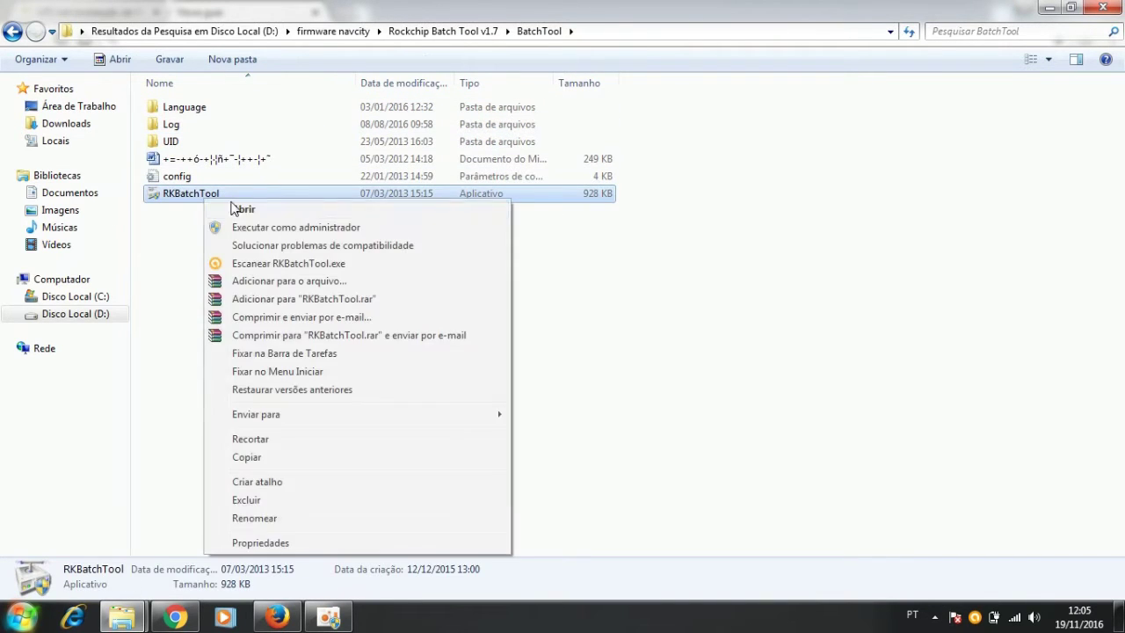
pyautogui.click(252, 228)
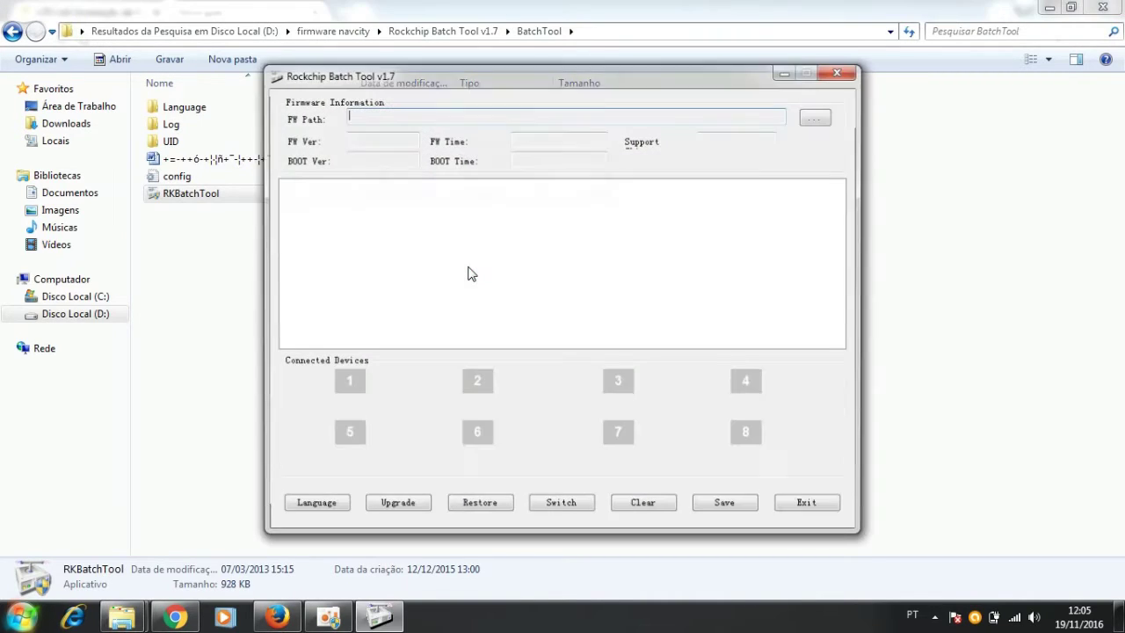
# Load the aikou_d70m_gsl1680 firmware image from the firmware navcity folder on Disco Local (D:) as the firmware path
pyautogui.click(816, 117)
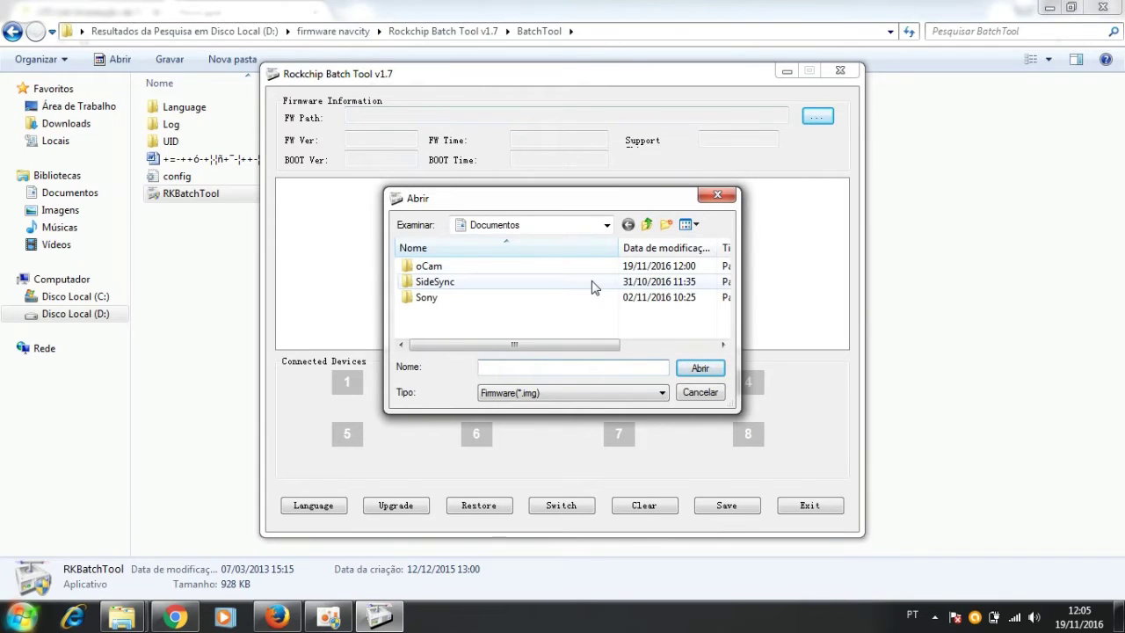
pyautogui.click(646, 225)
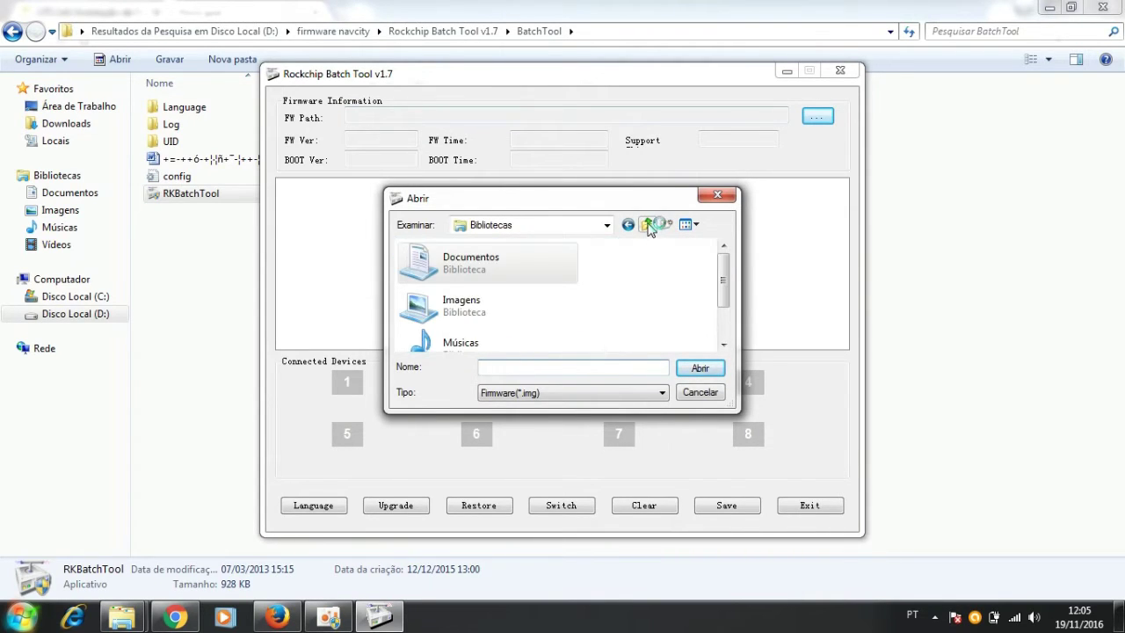
pyautogui.click(646, 225)
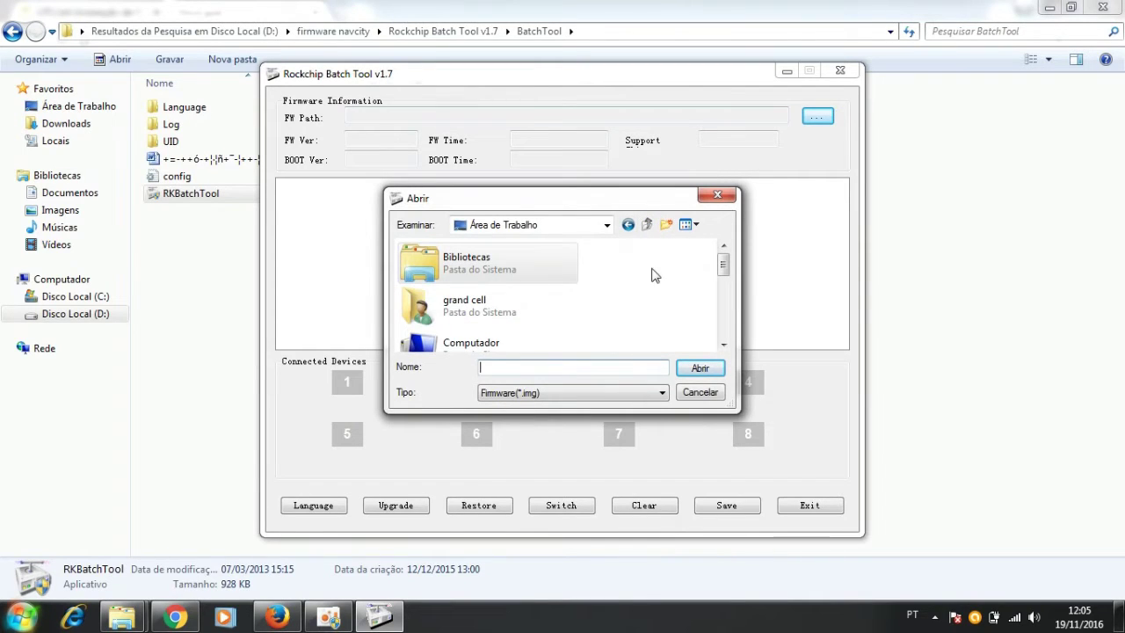
pyautogui.doubleClick(471, 344)
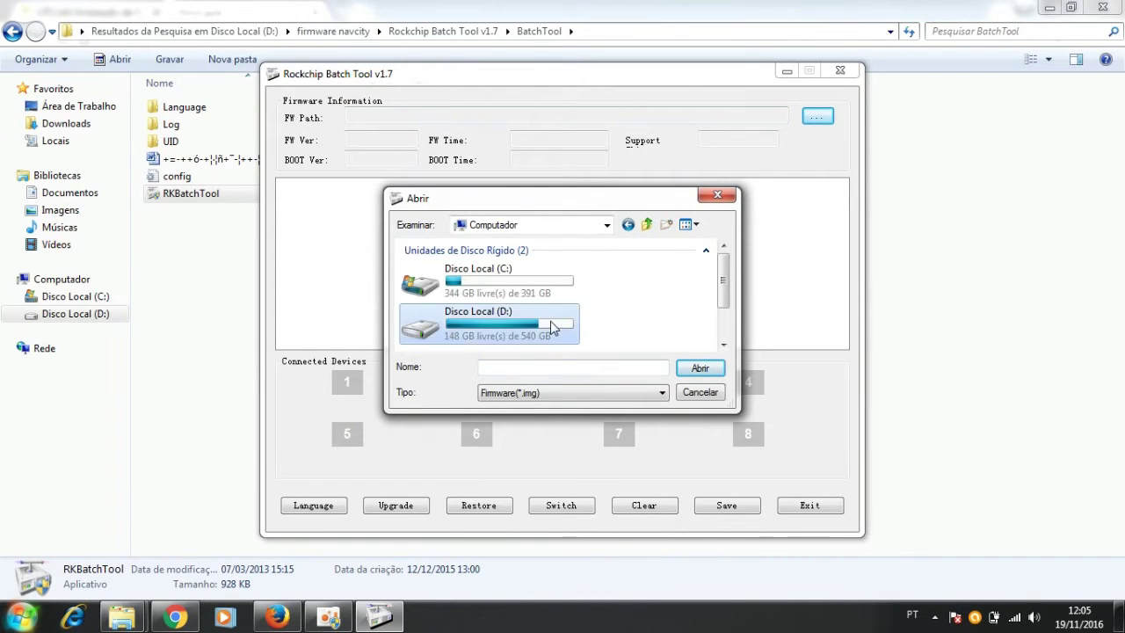
pyautogui.scroll(-1, 527, 299)
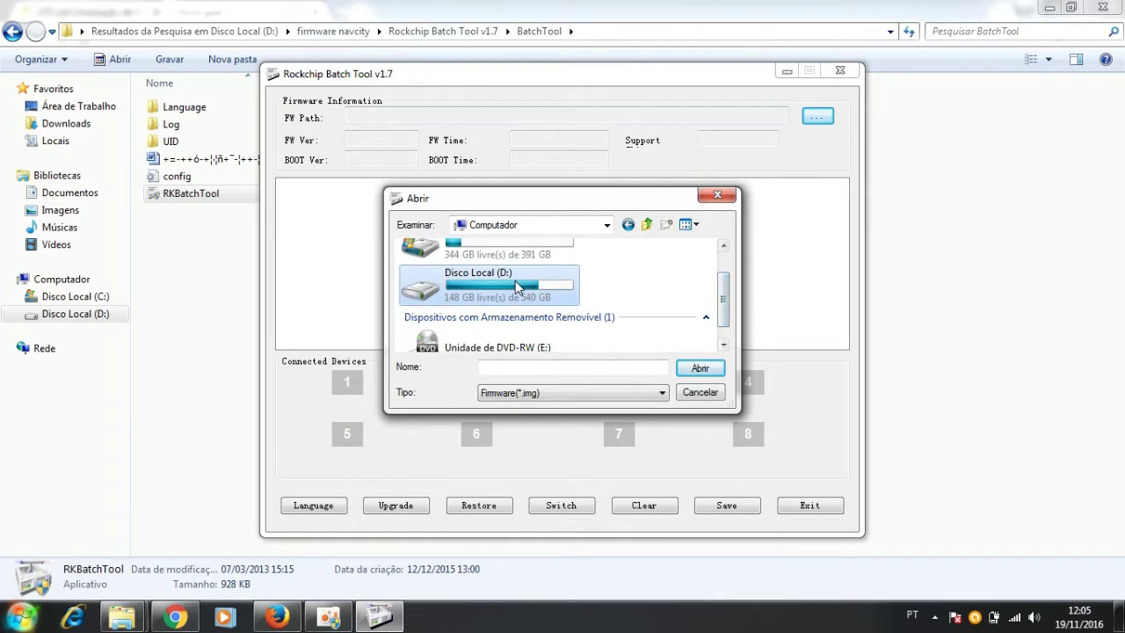
pyautogui.doubleClick(516, 287)
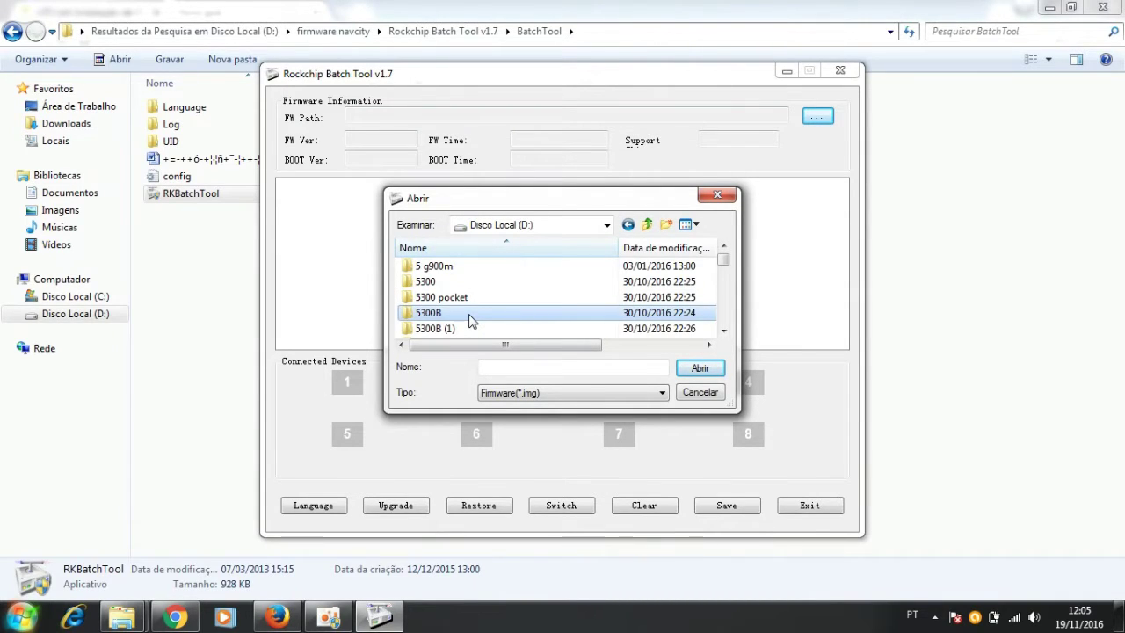
pyautogui.scroll(-5, 471, 298)
pyautogui.doubleClick(492, 299)
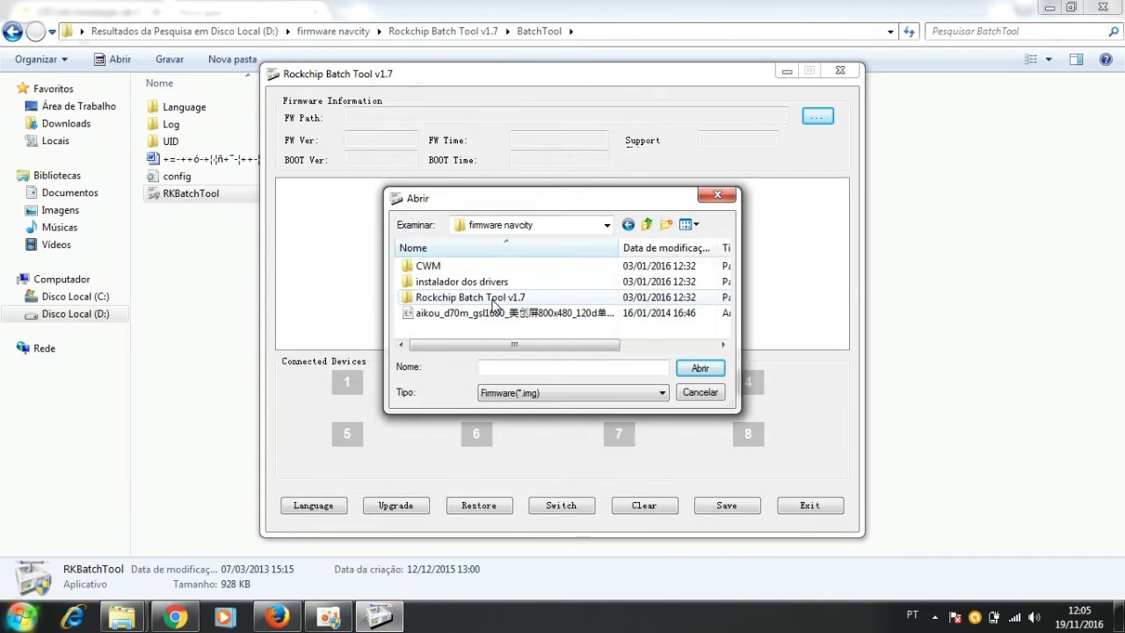
pyautogui.click(478, 309)
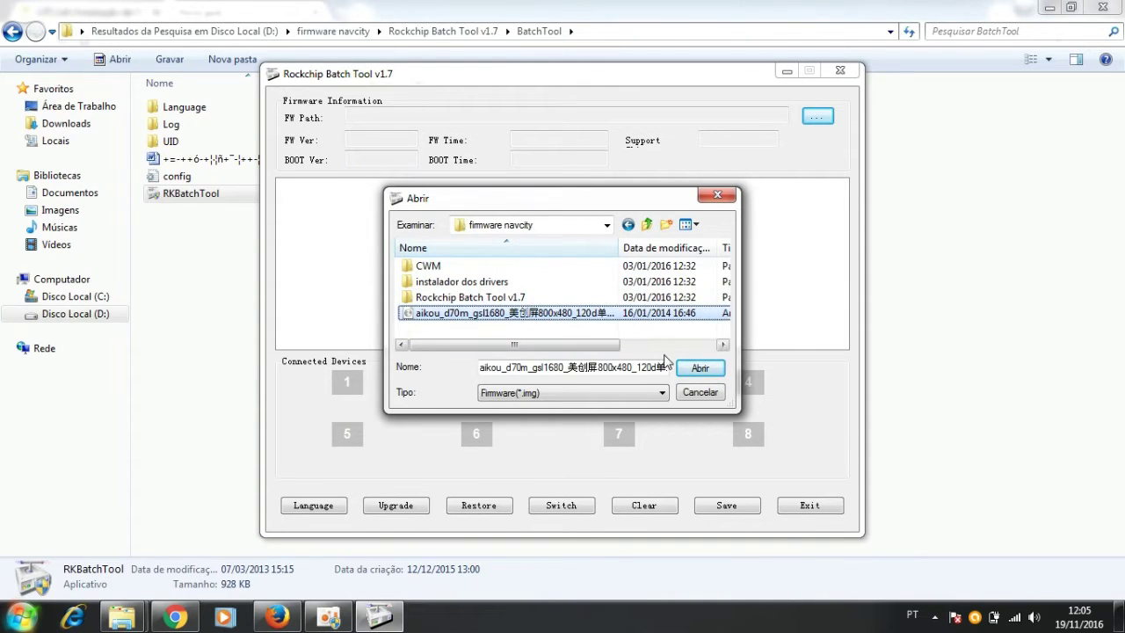
pyautogui.click(700, 373)
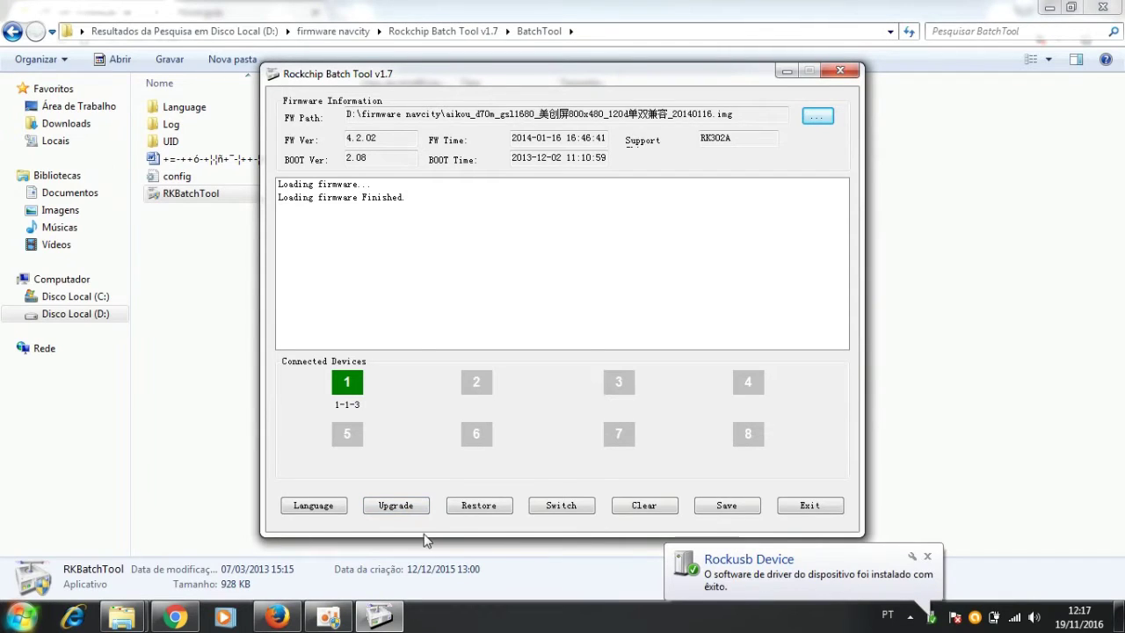
# Upgrade the connected tablet with the loaded firmware and close Rockchip Batch Tool
pyautogui.click(400, 506)
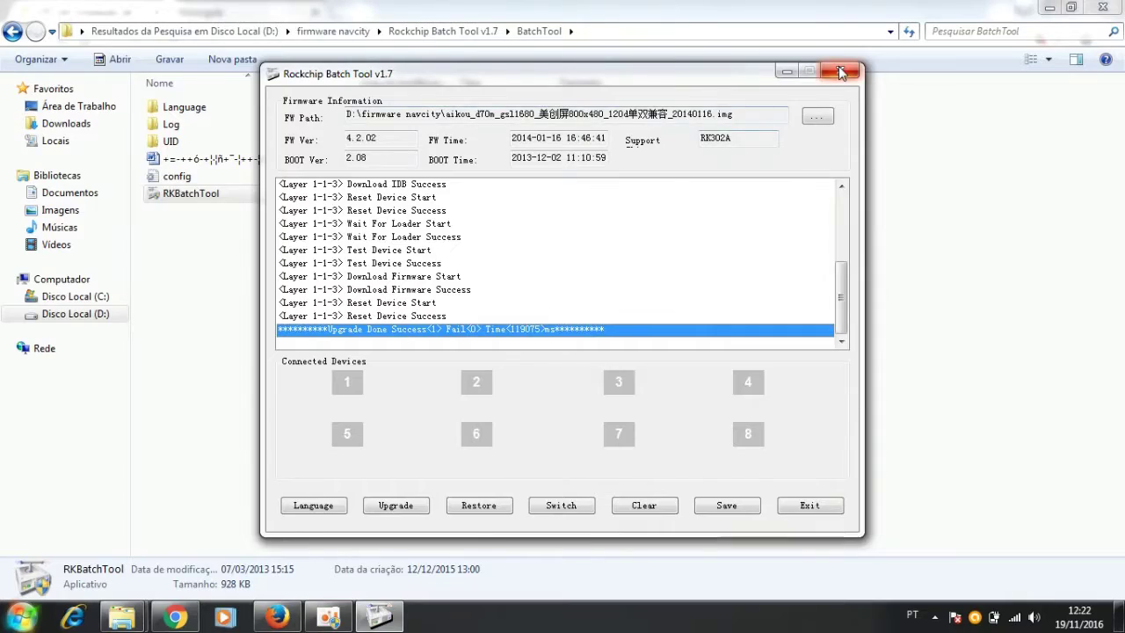
pyautogui.click(840, 72)
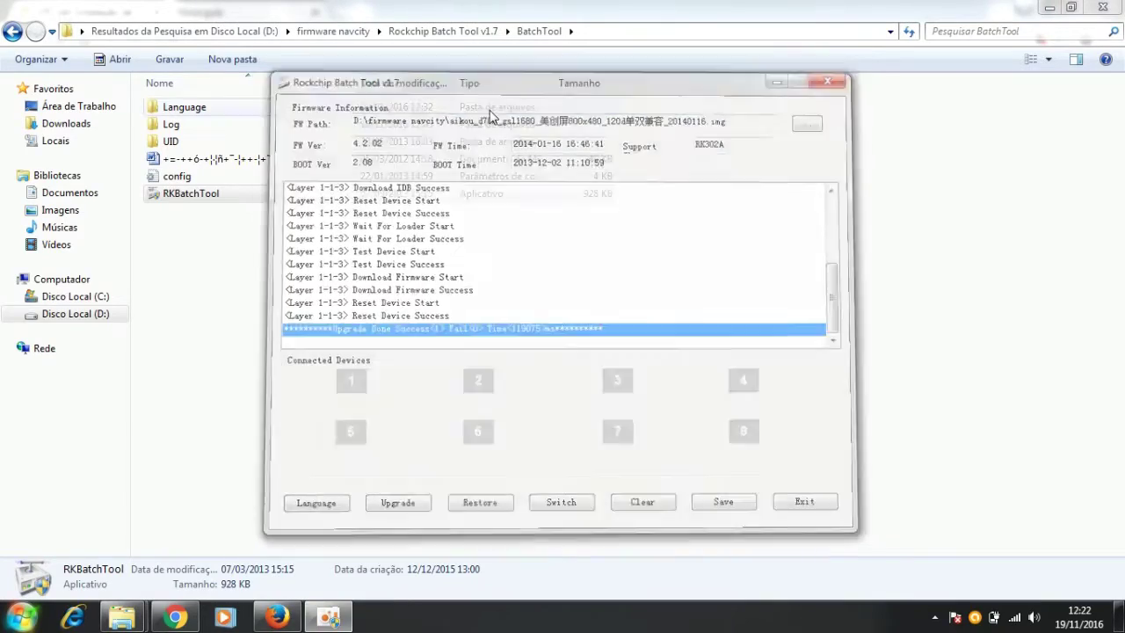
# Return to the firmware navcity folder and copy the CWM folder
pyautogui.click(16, 33)
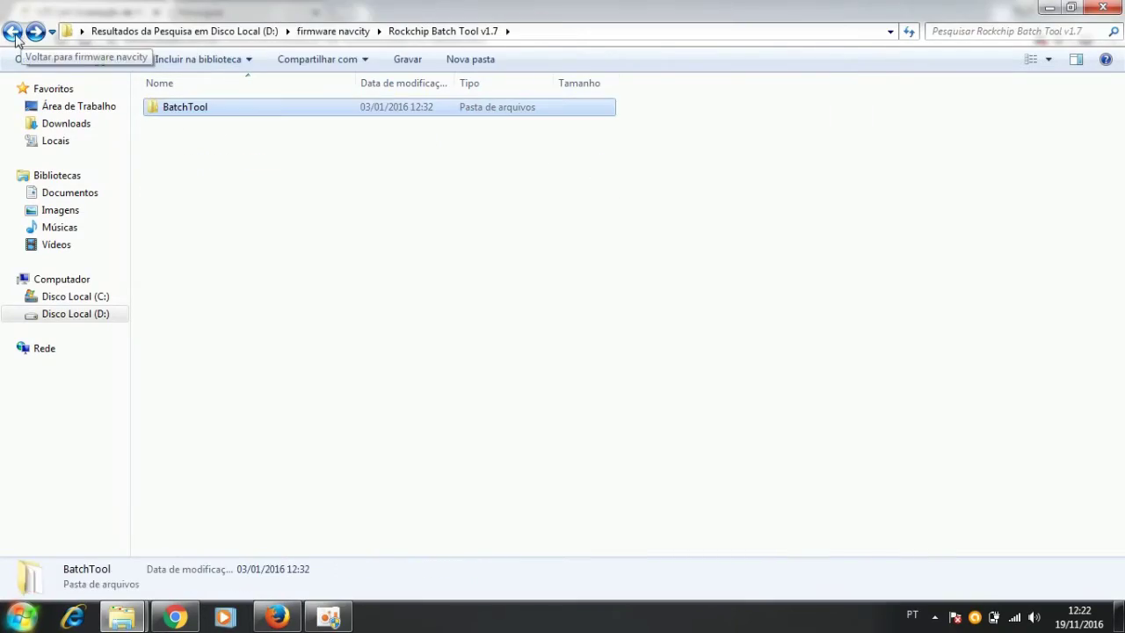
pyautogui.click(16, 34)
pyautogui.click(182, 106)
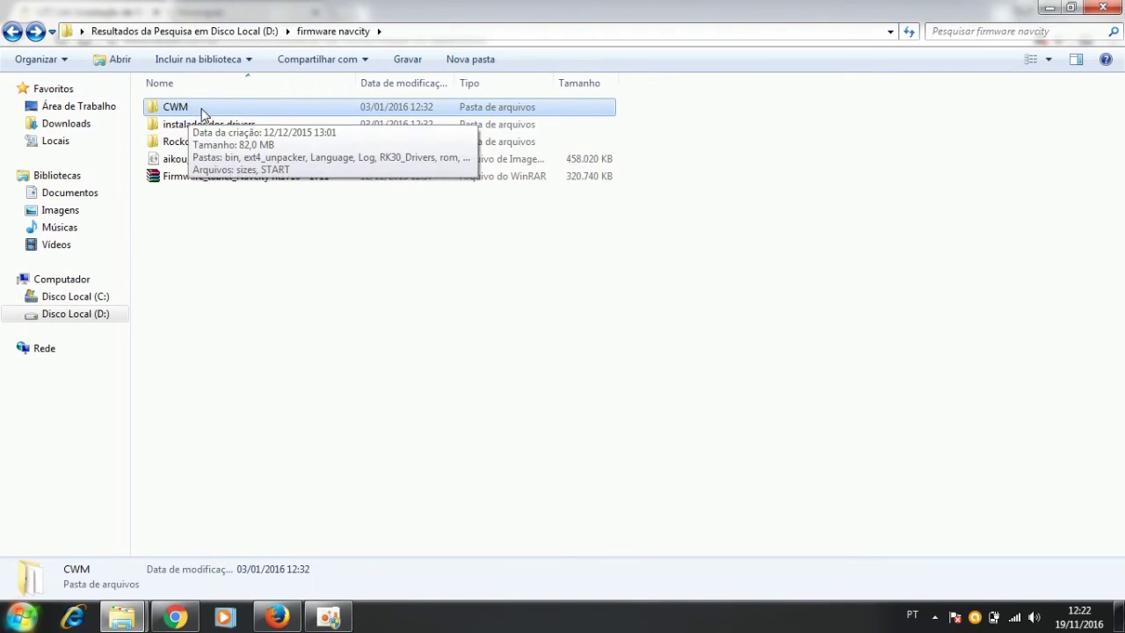
pyautogui.rightClick(201, 108)
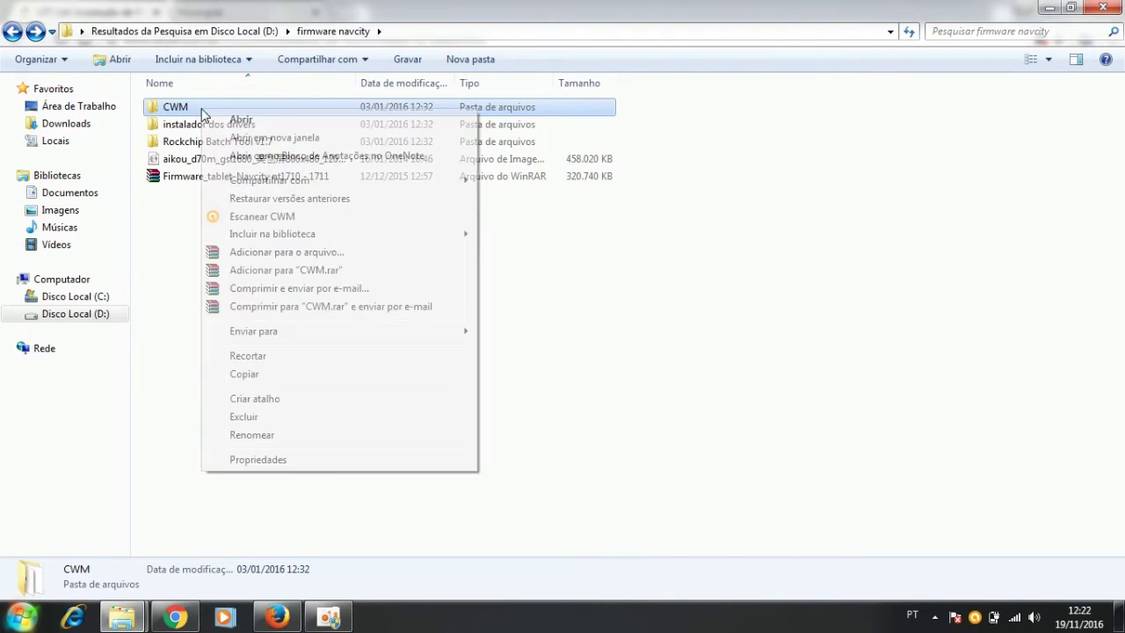
pyautogui.click(246, 374)
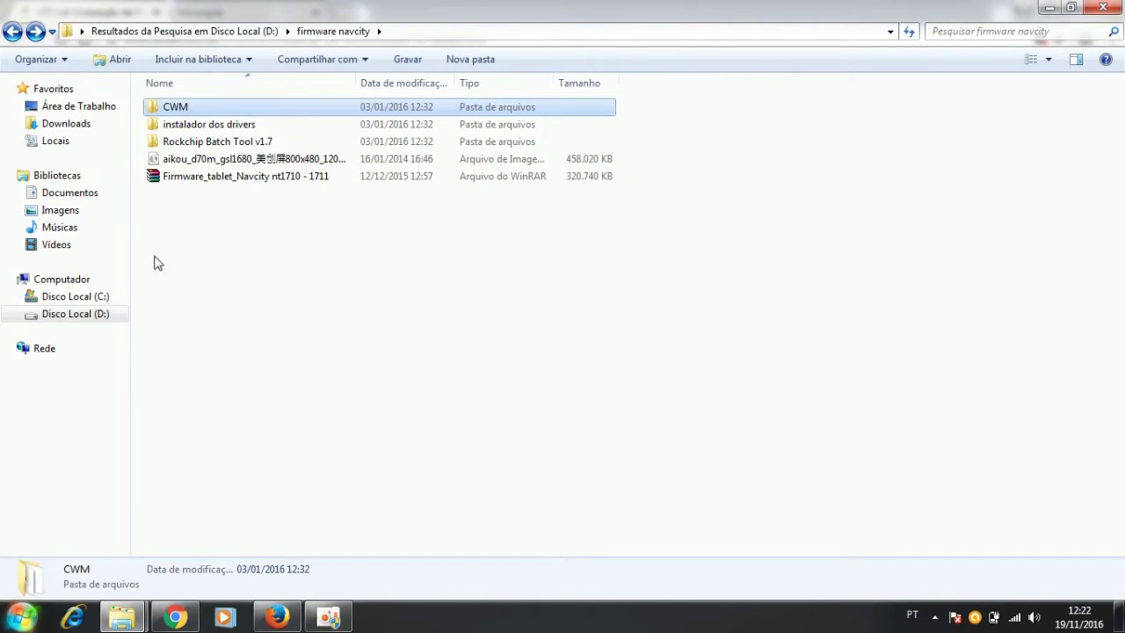
# Paste the copied CWM folder into the root of Disco Local (C:)
pyautogui.click(99, 283)
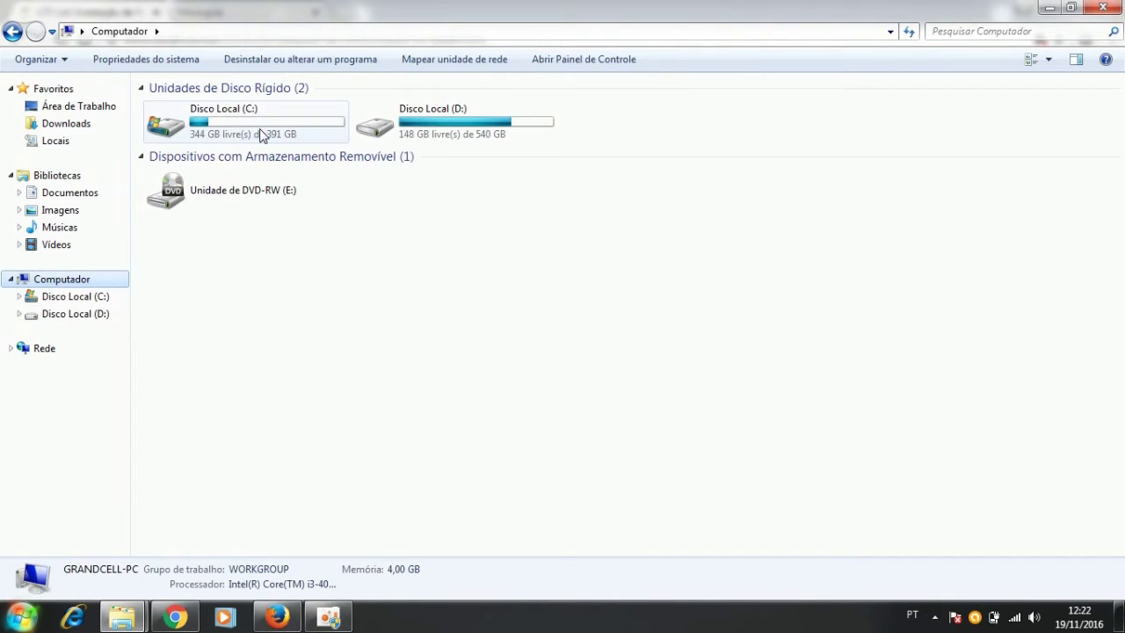
pyautogui.click(261, 134)
pyautogui.doubleClick(261, 134)
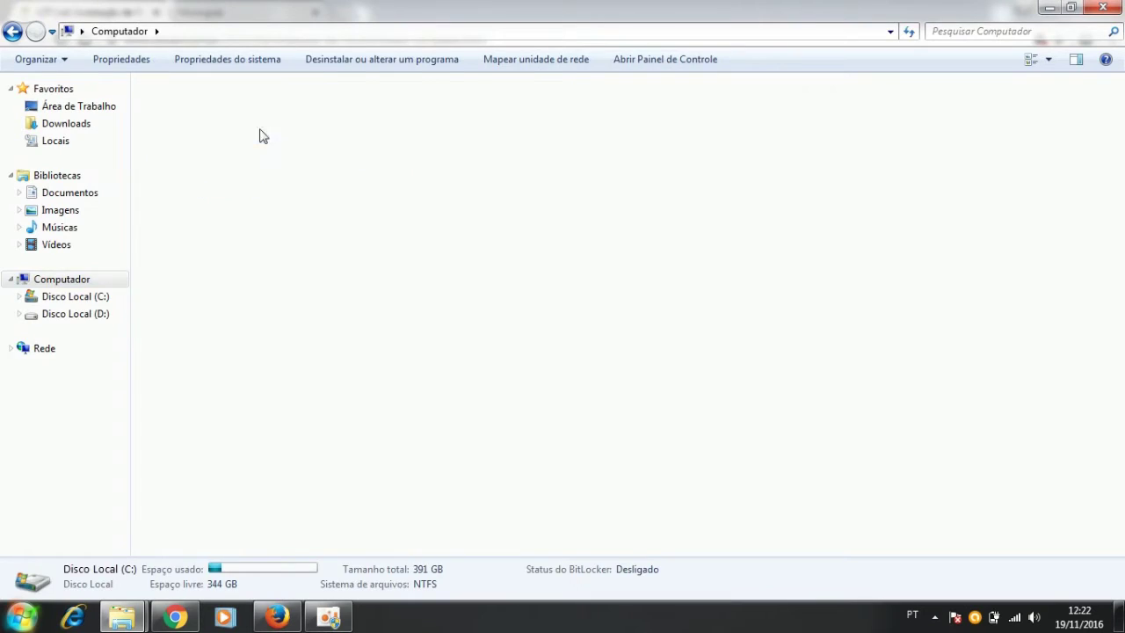
pyautogui.rightClick(333, 333)
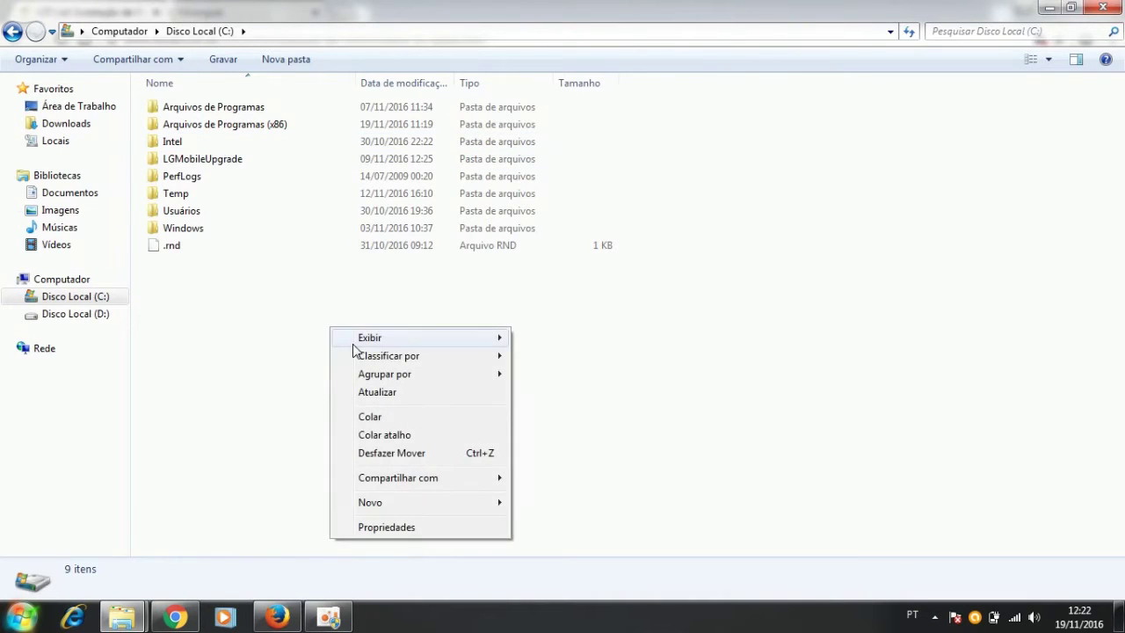
pyautogui.click(369, 418)
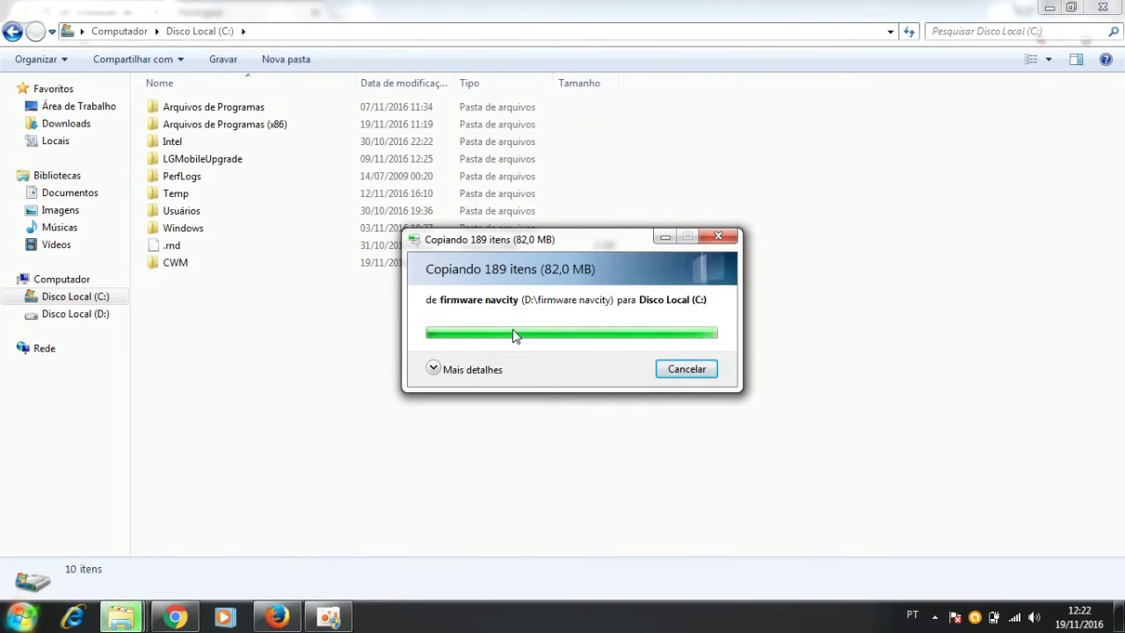
# Open the CWM folder on Disco Local (C:) and run START as administrator
pyautogui.doubleClick(202, 268)
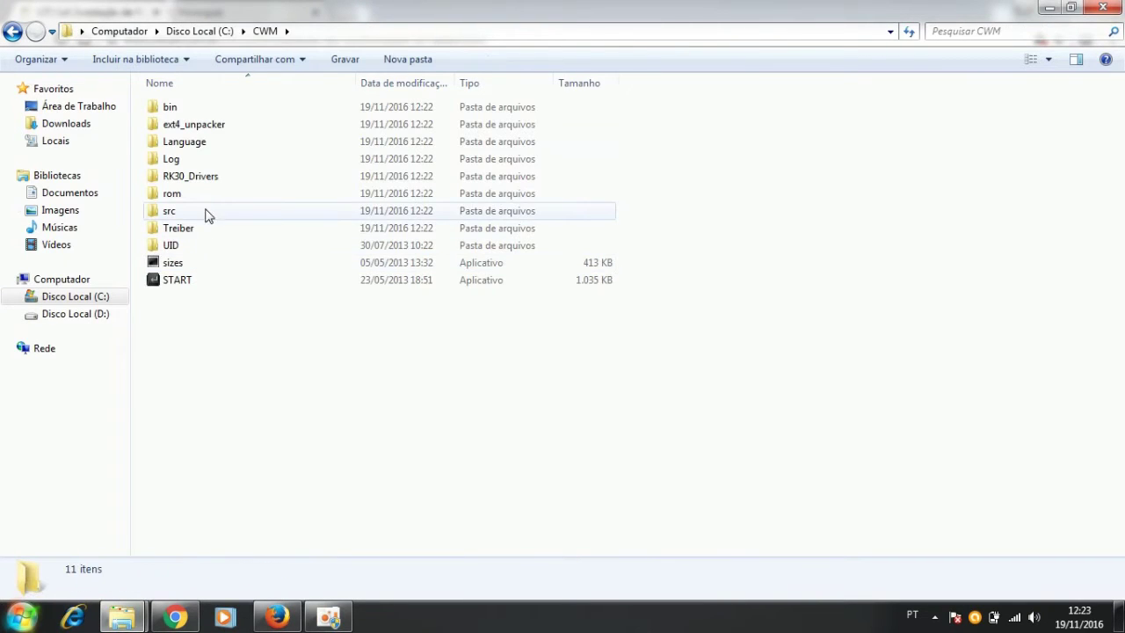
pyautogui.click(188, 285)
pyautogui.click(215, 266)
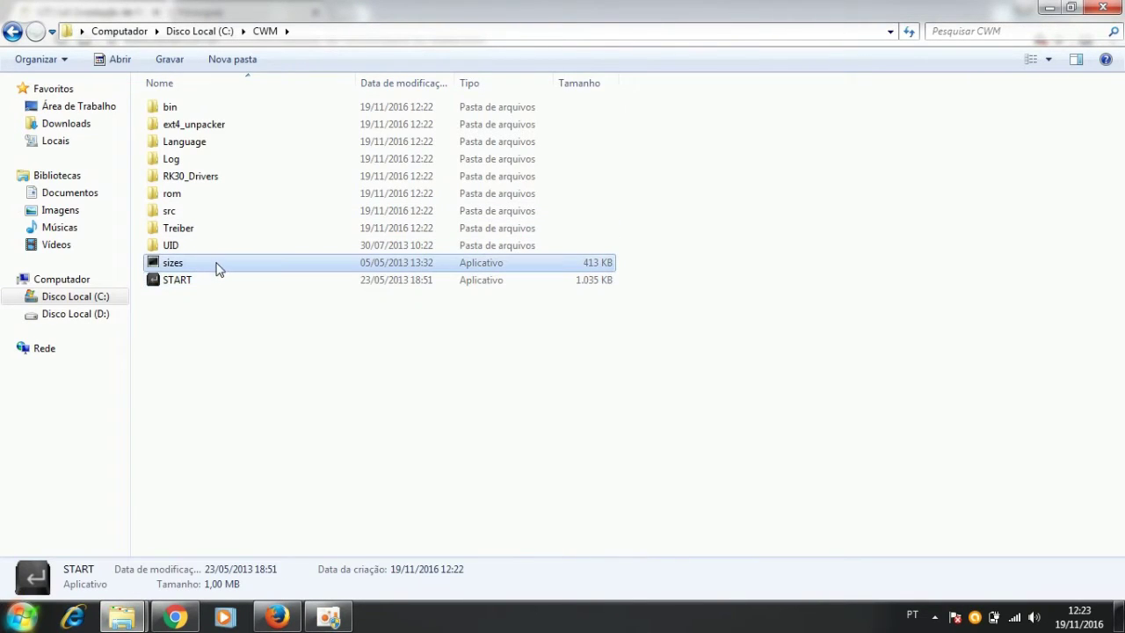
pyautogui.click(184, 283)
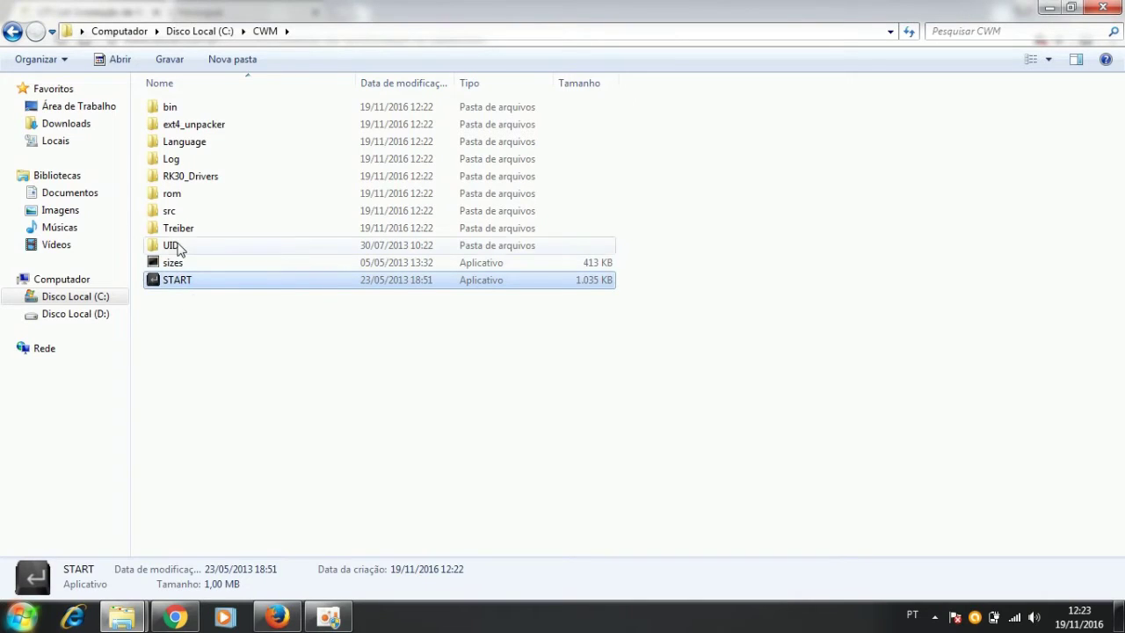
pyautogui.rightClick(356, 281)
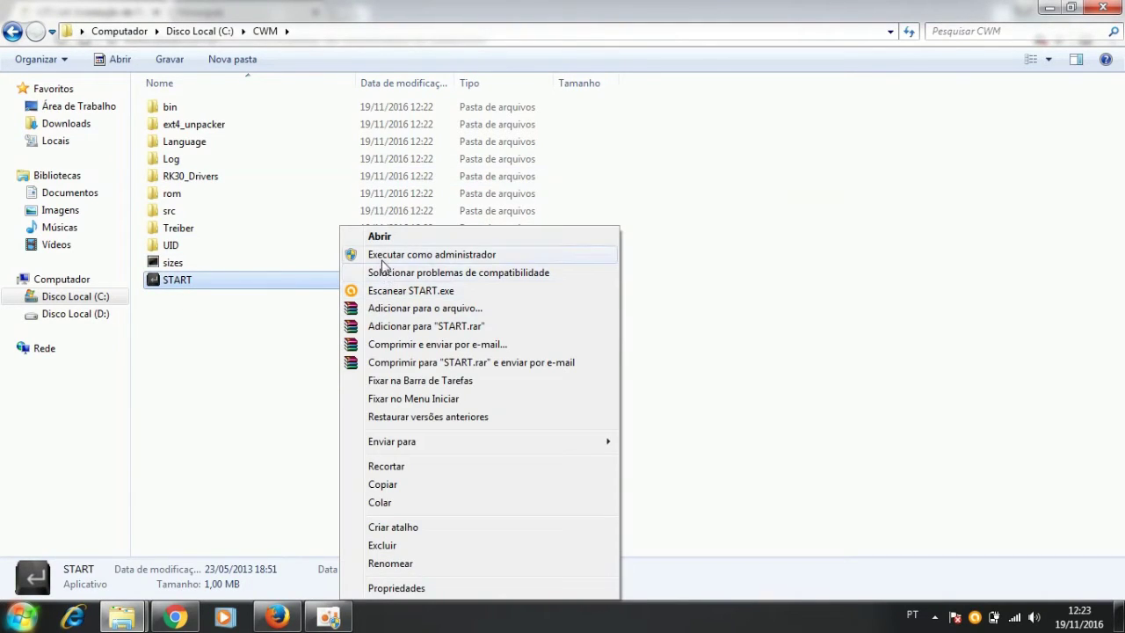
pyautogui.click(384, 256)
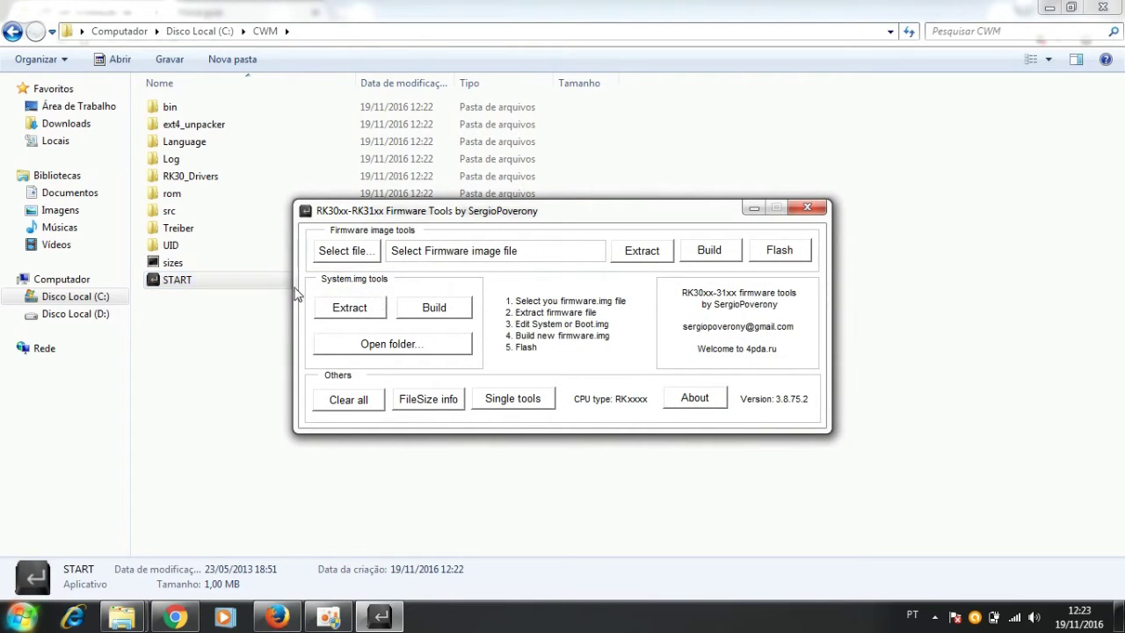
# Open the single tools of the RK30xx-RK31xx Firmware Tools and launch the parts31.exe ROM flash tool, allowing it to run
pyautogui.click(531, 401)
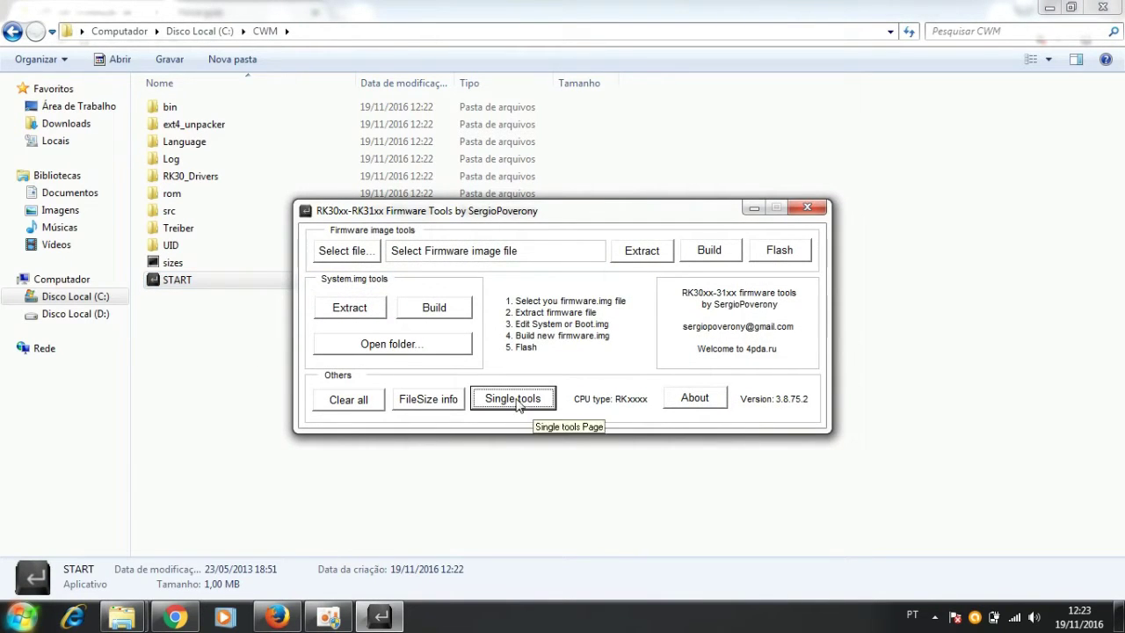
pyautogui.click(530, 401)
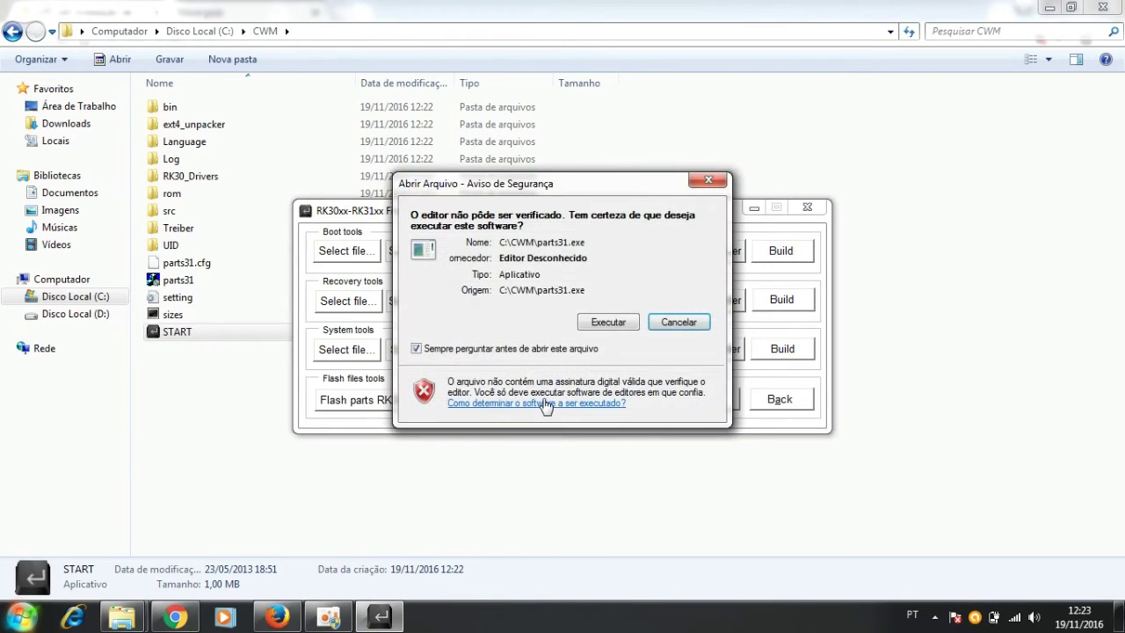
pyautogui.click(608, 323)
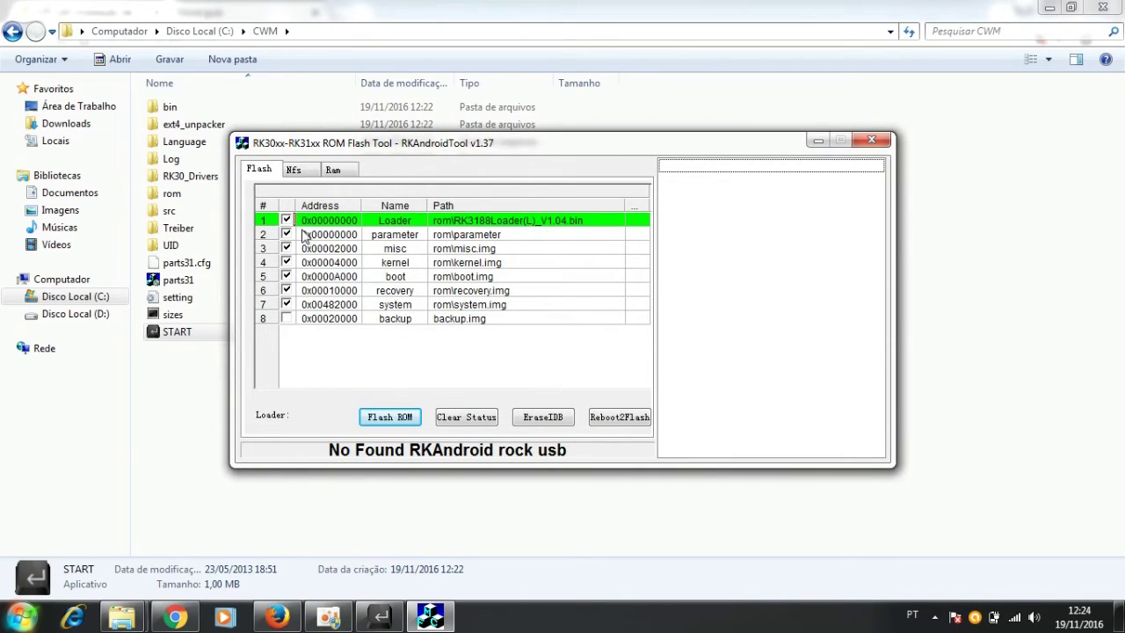
# Leave only the kernel entry (rom\kernel.img) selected for flashing and flash it to the connected tablet
pyautogui.click(287, 304)
pyautogui.click(287, 290)
pyautogui.click(286, 277)
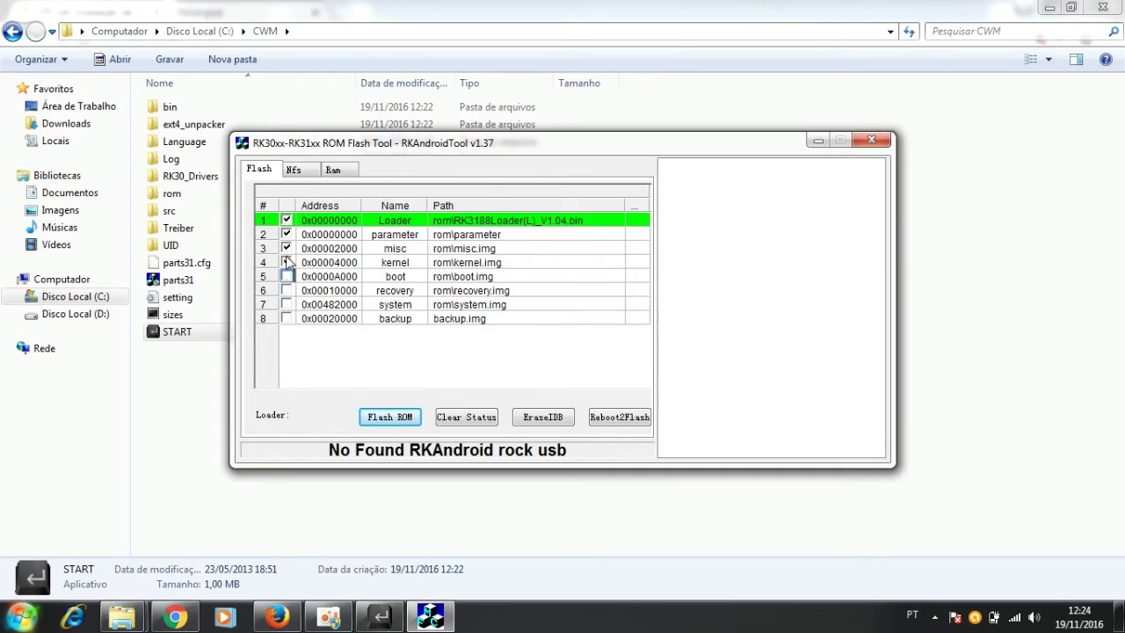
pyautogui.click(287, 262)
pyautogui.click(286, 248)
pyautogui.click(287, 235)
pyautogui.click(343, 262)
pyautogui.click(390, 418)
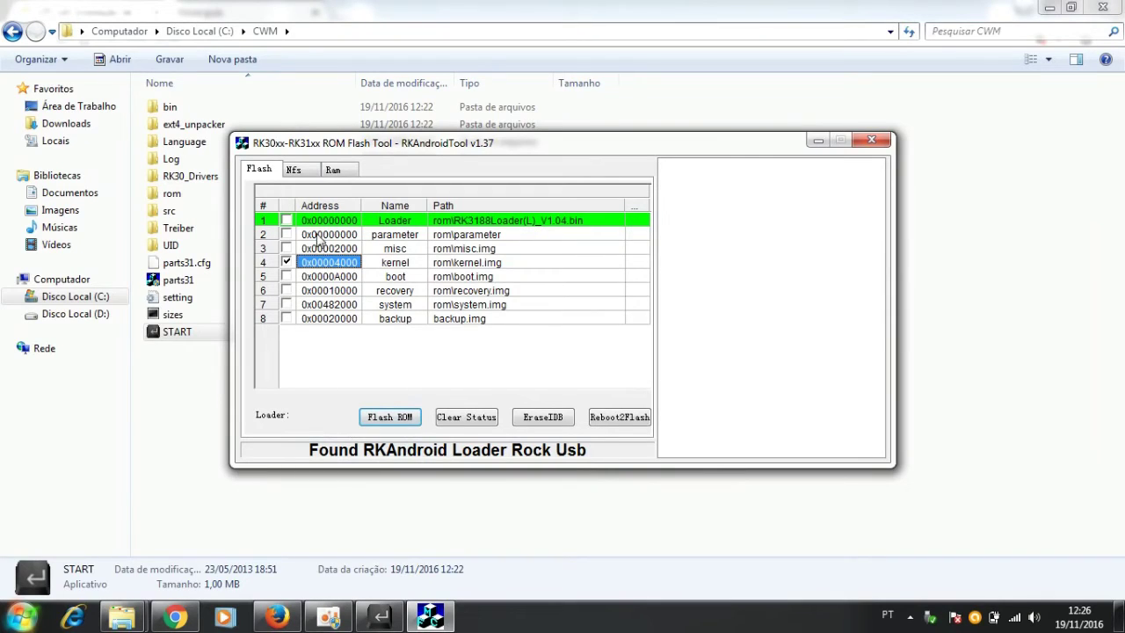
pyautogui.click(390, 418)
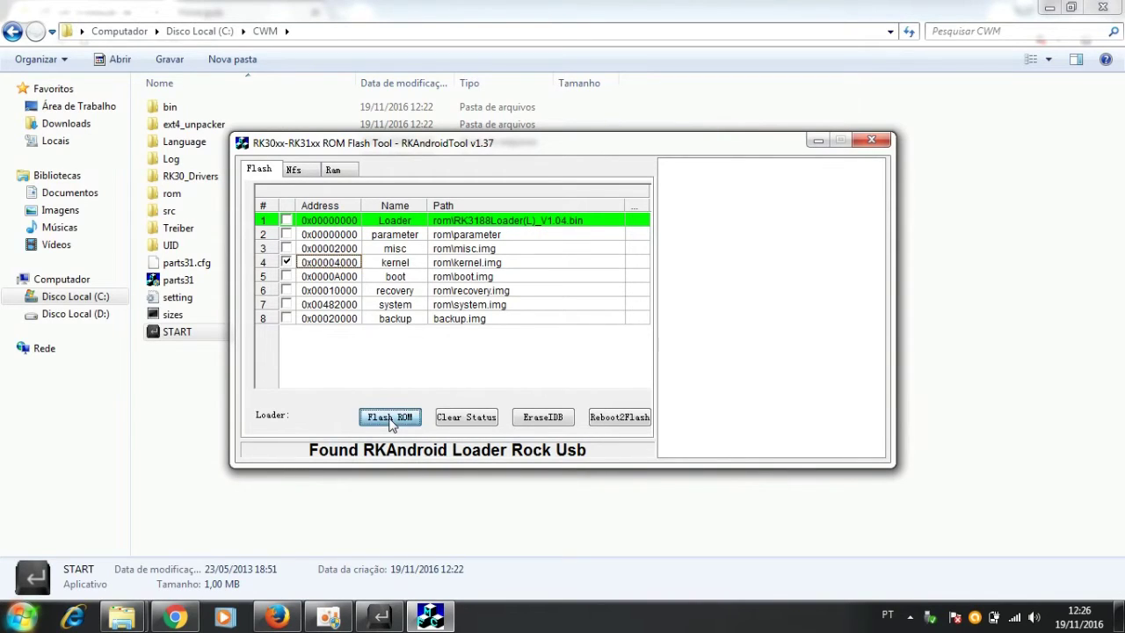